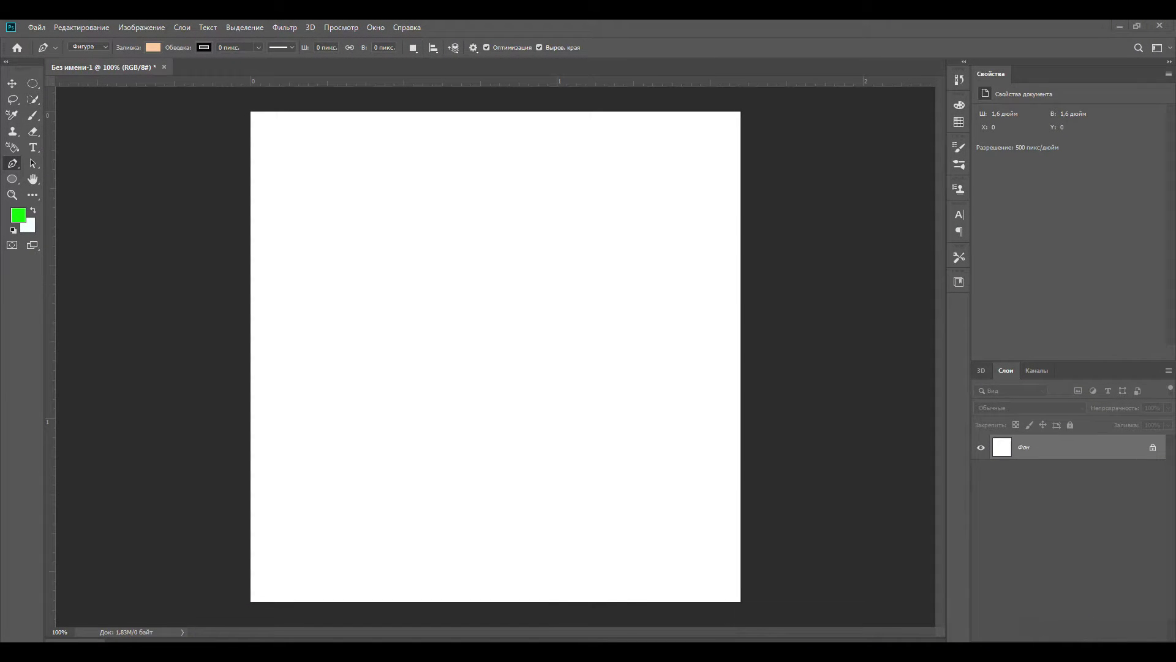
- Place one vertical and one horizontal guide crossing at the centre of the canvas
left_click_drag(270, 339, 511, 341)
left_click_drag(501, 85, 498, 364)
- Add the text "NA" to the canvas and set its font to Impact
left_click(33, 151)
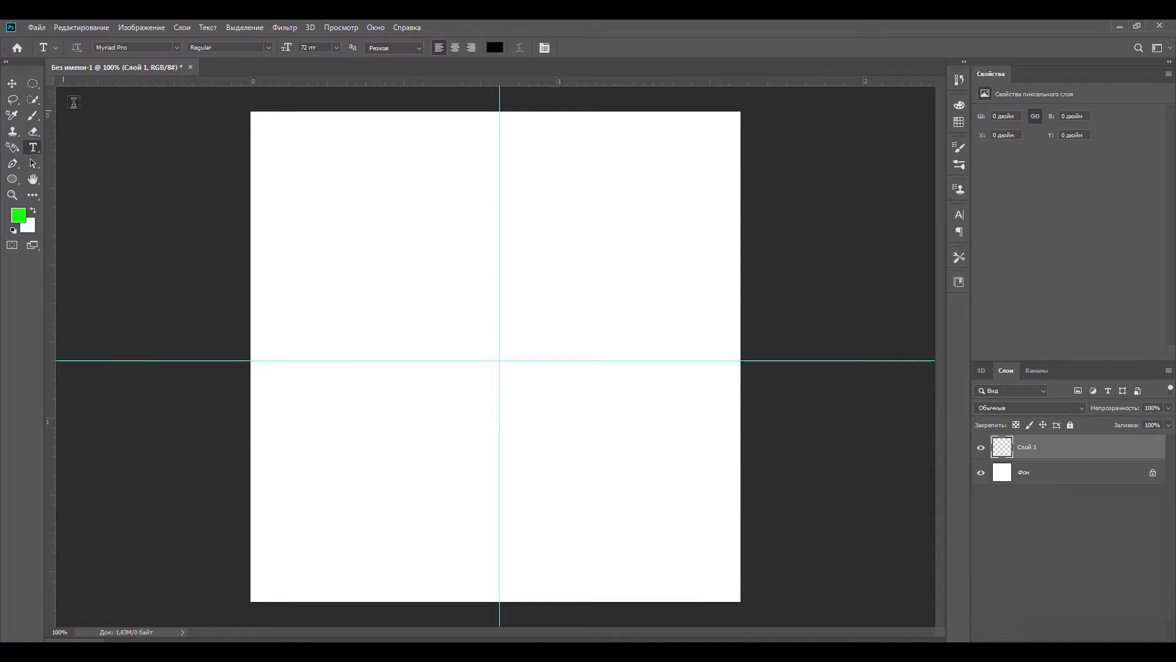
left_click(425, 367)
type("NA")
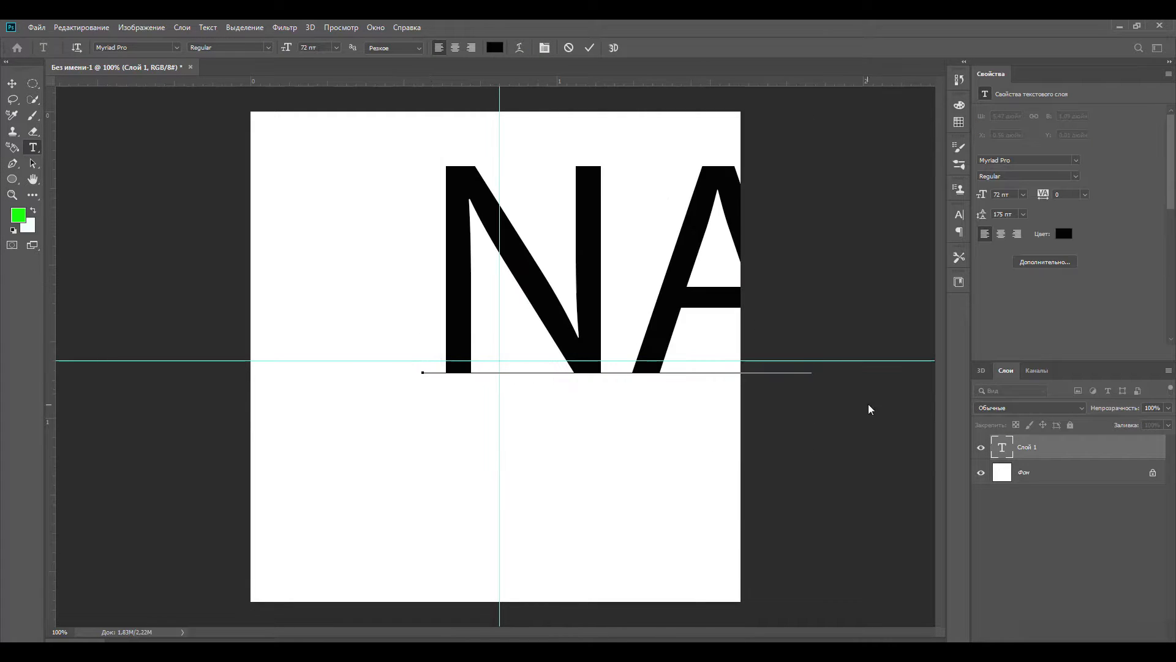
key("ctrl+a")
left_click(176, 48)
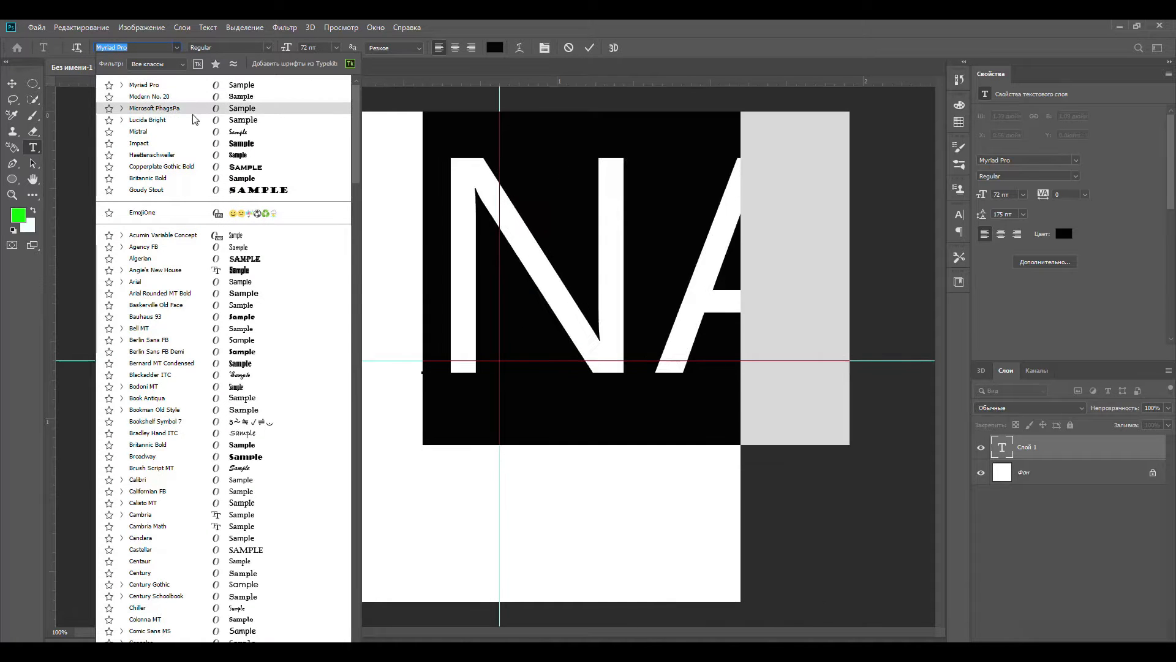
left_click(191, 145)
- Move the NA text so it sits centred on the crossing guides
left_click_drag(792, 397, 698, 496)
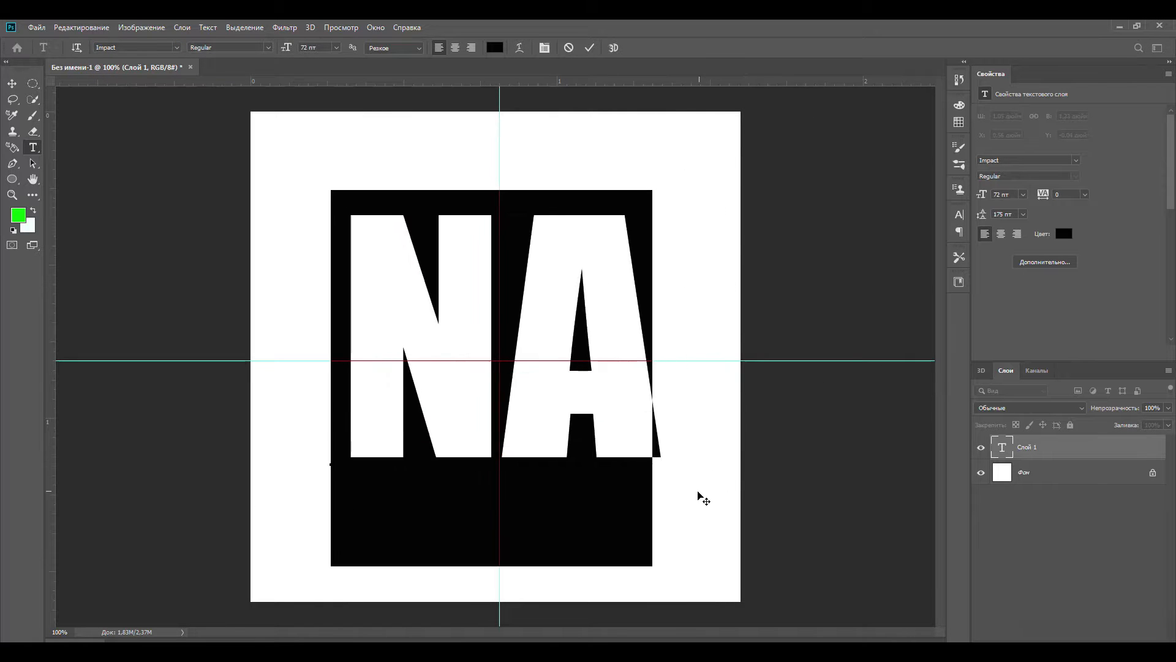
key("ctrl+t")
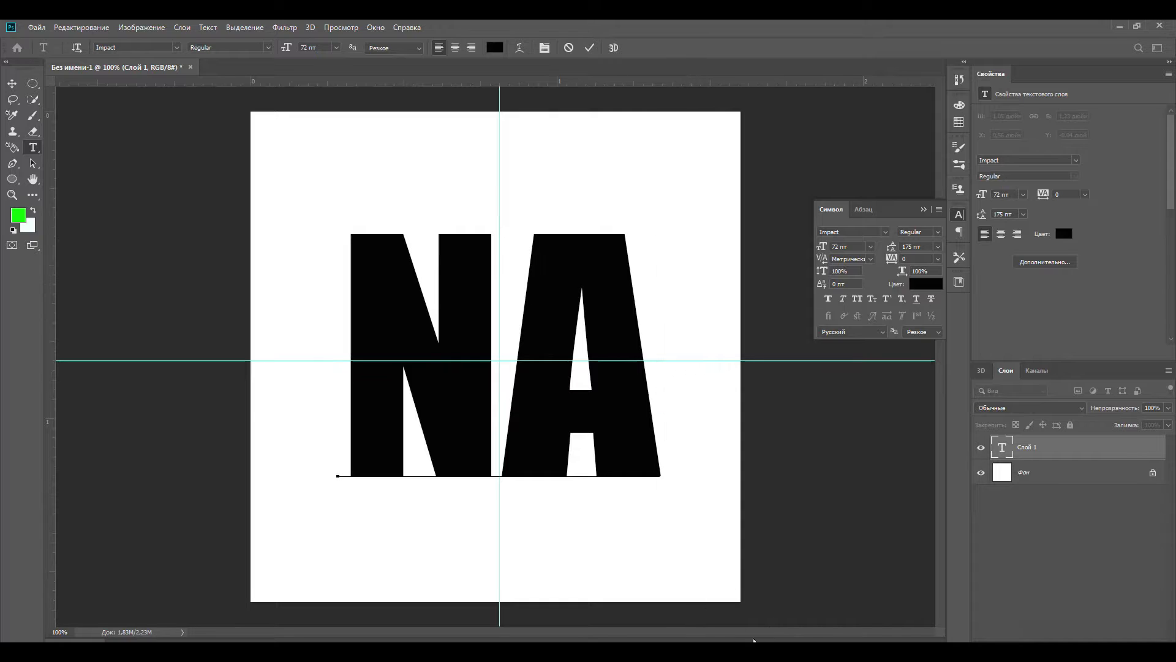
left_click(927, 209)
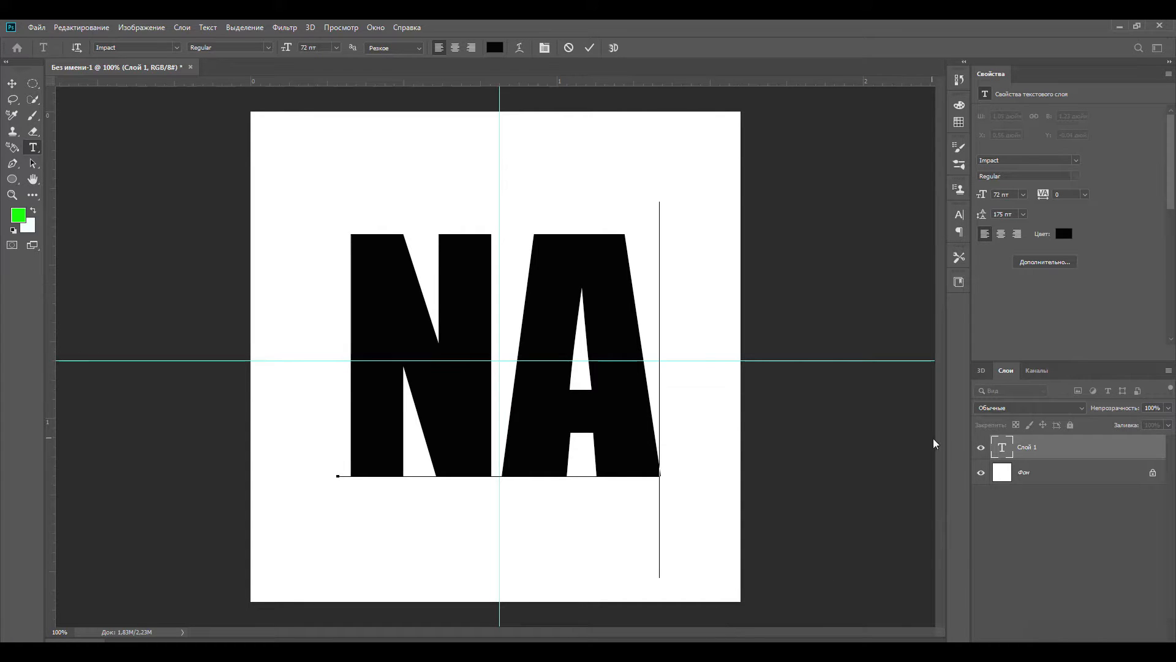
key("ctrl+plus")
scroll(848, 551, "down", 5)
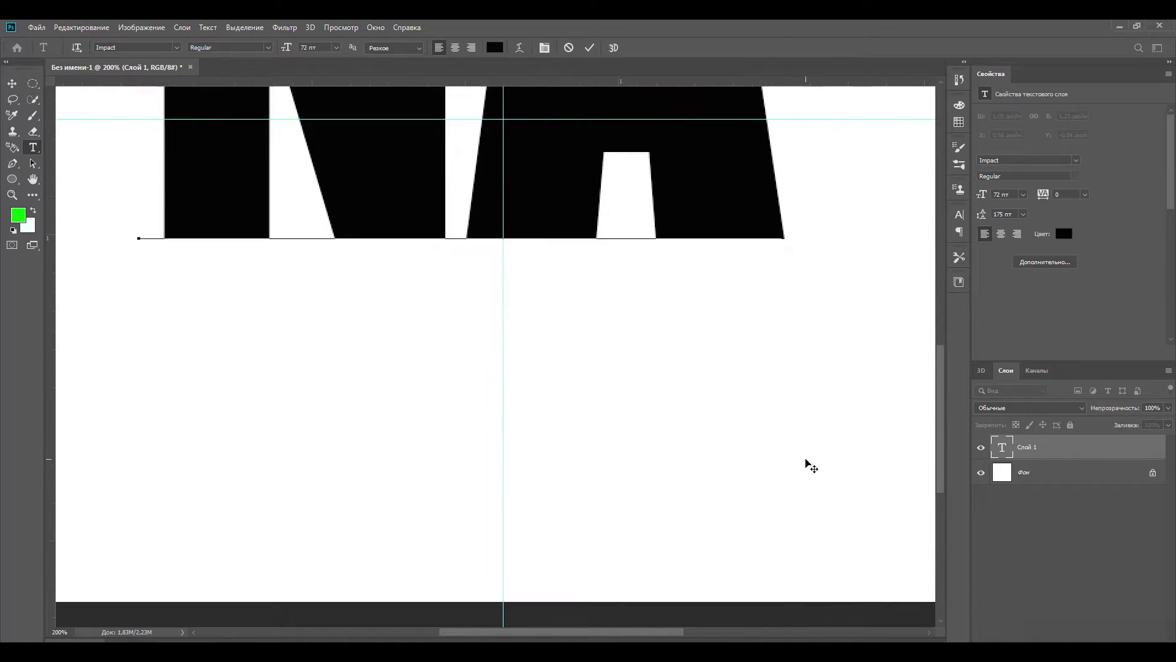
key("ctrl+minus")
mouse_move(708, 487)
left_mouse_down()
mouse_move(698, 479)
mouse_move(708, 480)
mouse_move(702, 488)
left_mouse_up()
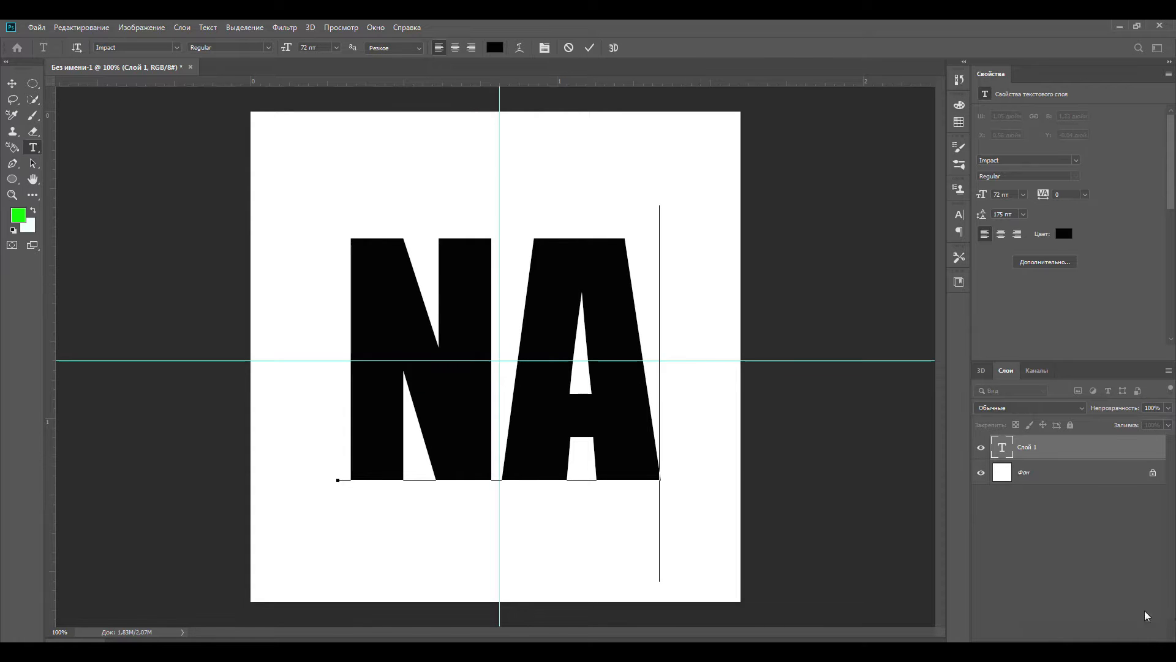
- Switch to the browser, copy the vertical rainbow-stripe picture from the image results, and paste it into the Photoshop document above the text
key("ctrl+shift+alt+n")
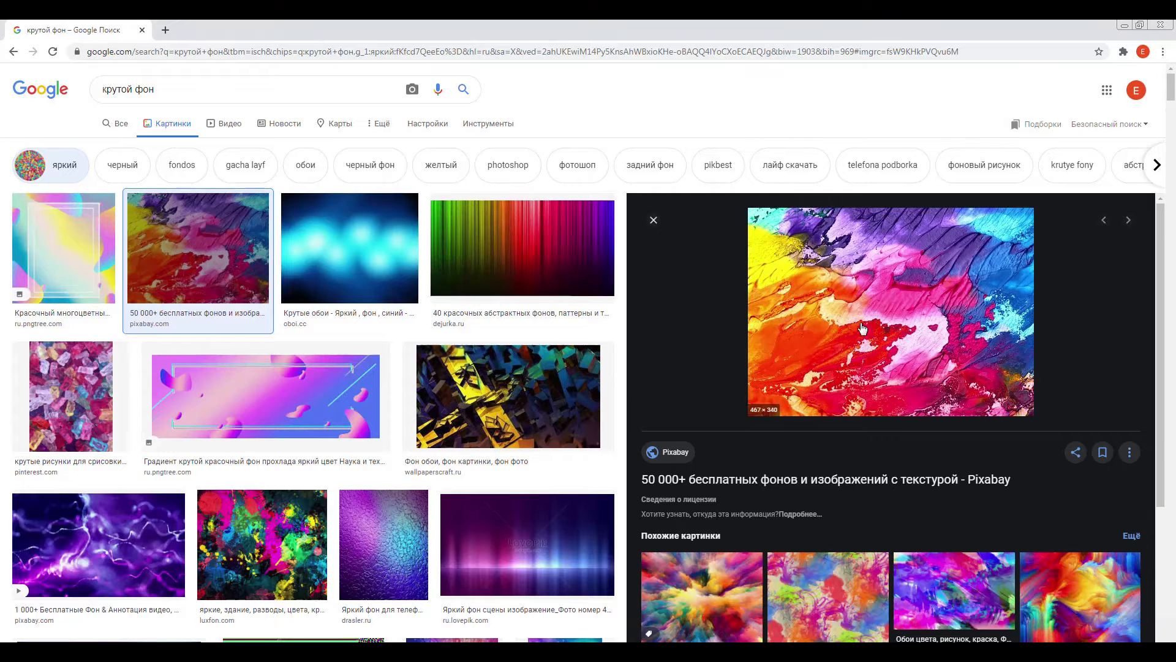
left_click(523, 160)
right_click(947, 222)
left_click(987, 342)
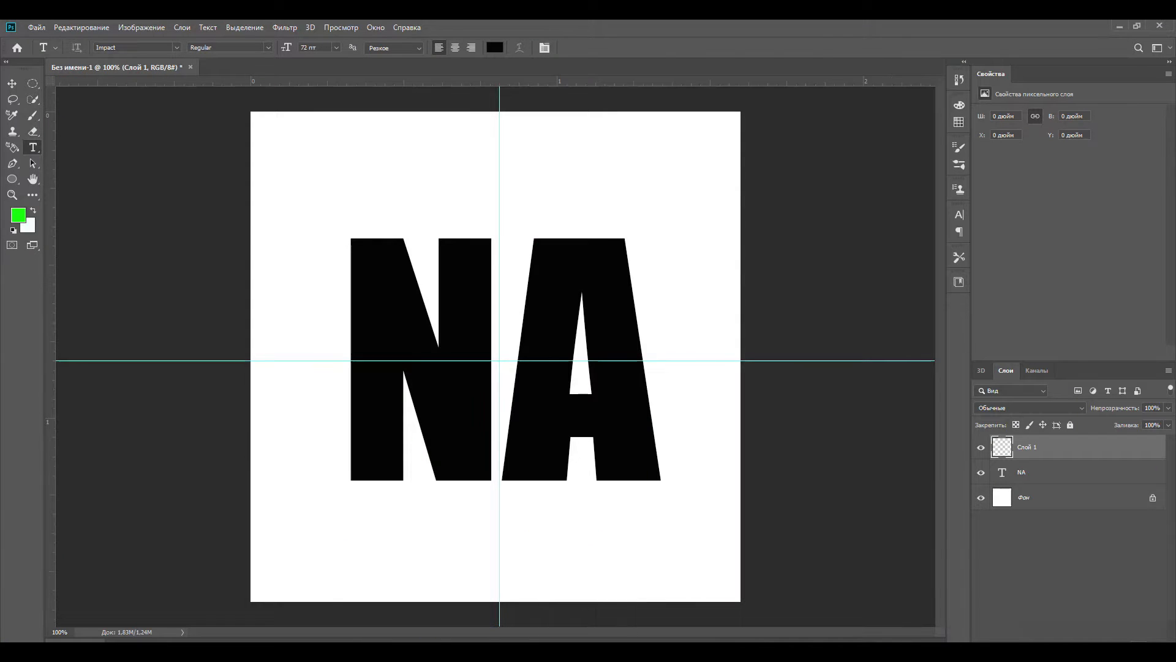
key("ctrl+v")
- Clip the rainbow image layer to the NA text and delete the empty layer Слой 1
right_click(1039, 454)
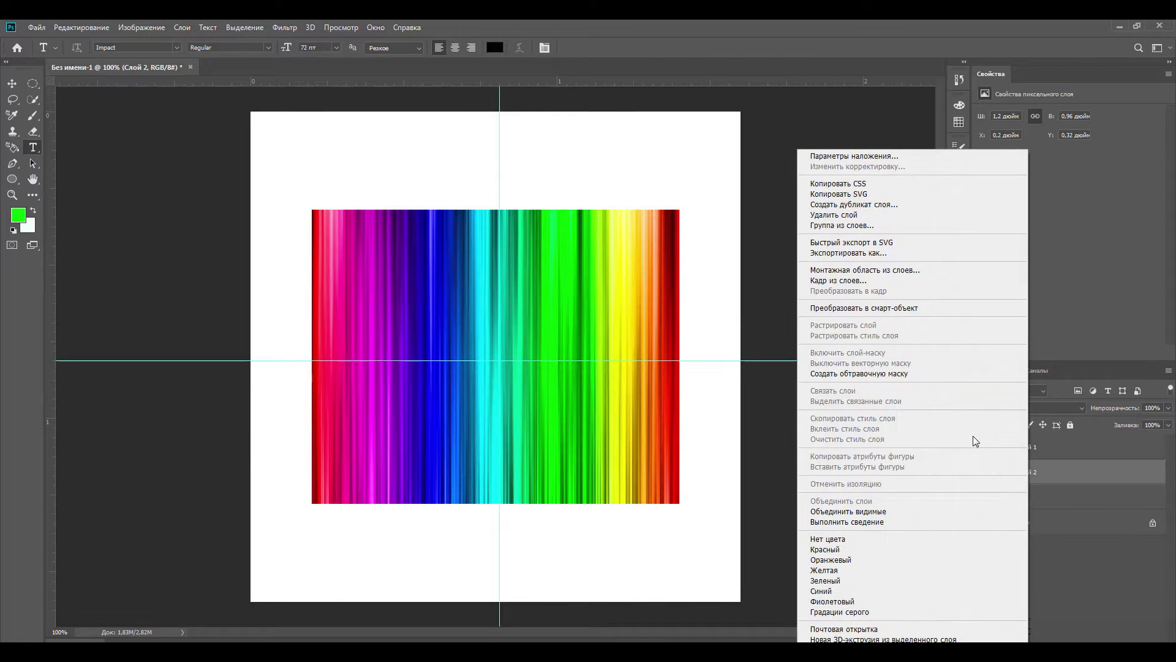
left_click(943, 373)
left_click(1048, 449)
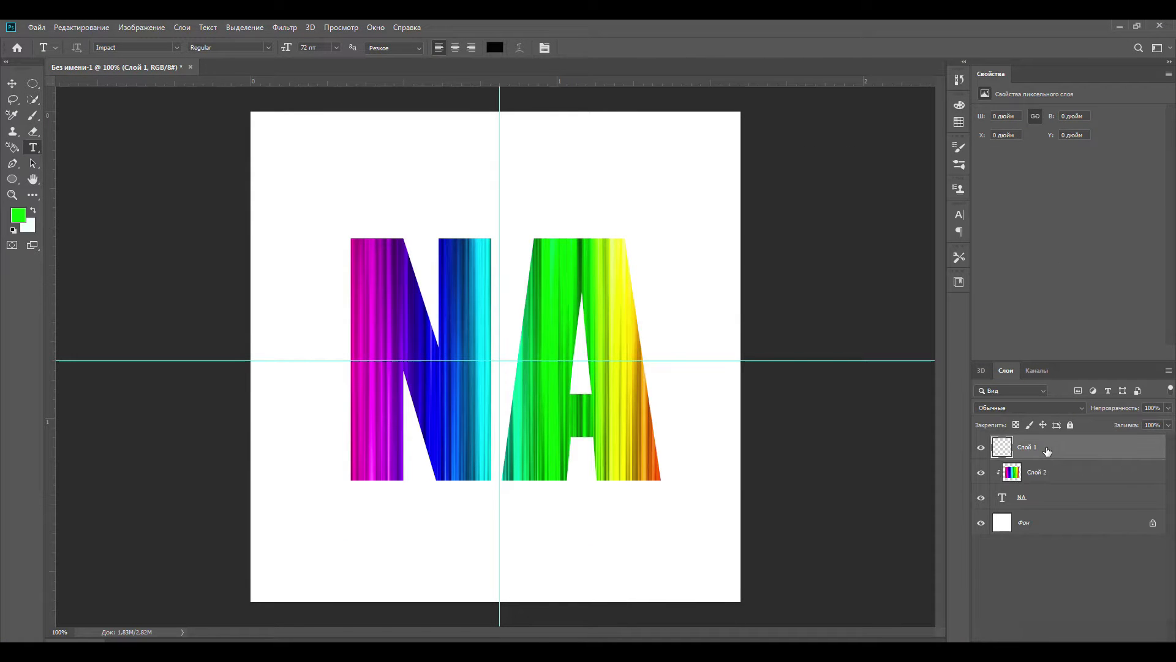
key("Delete")
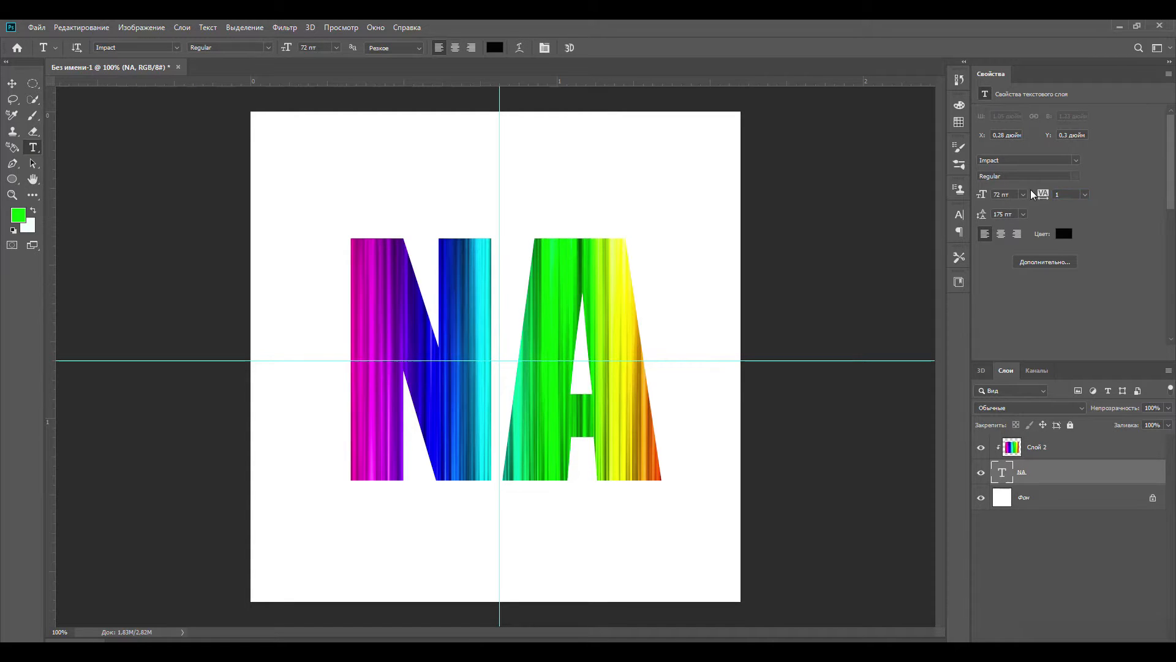
- Set the tracking of the NA text to 50
key("Return")
type("20")
key("Return")
type("30")
key("Return")
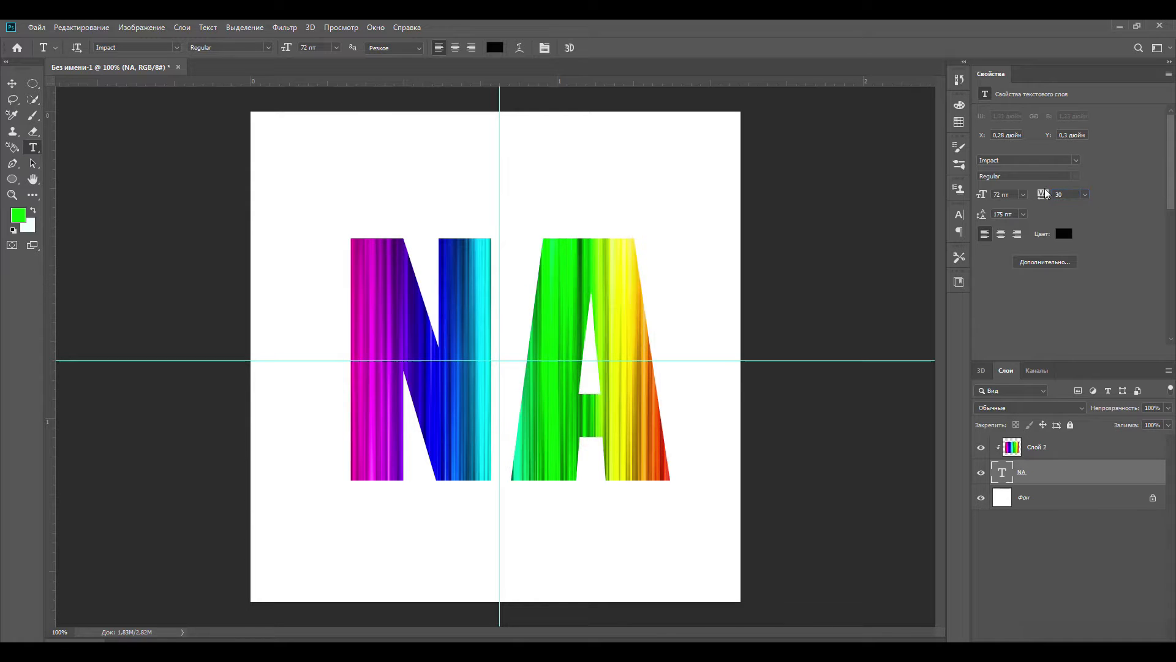
type("50")
key("Return")
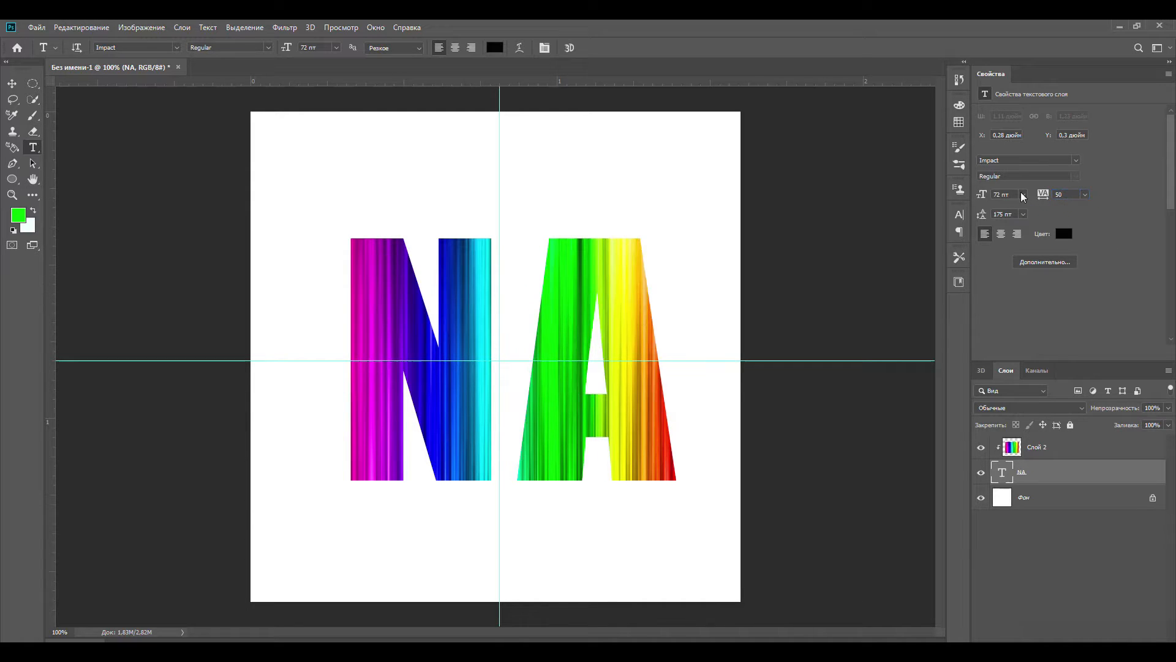
- Shift the NA text slightly left to recentre it on the vertical guide
key("ctrl+Return")
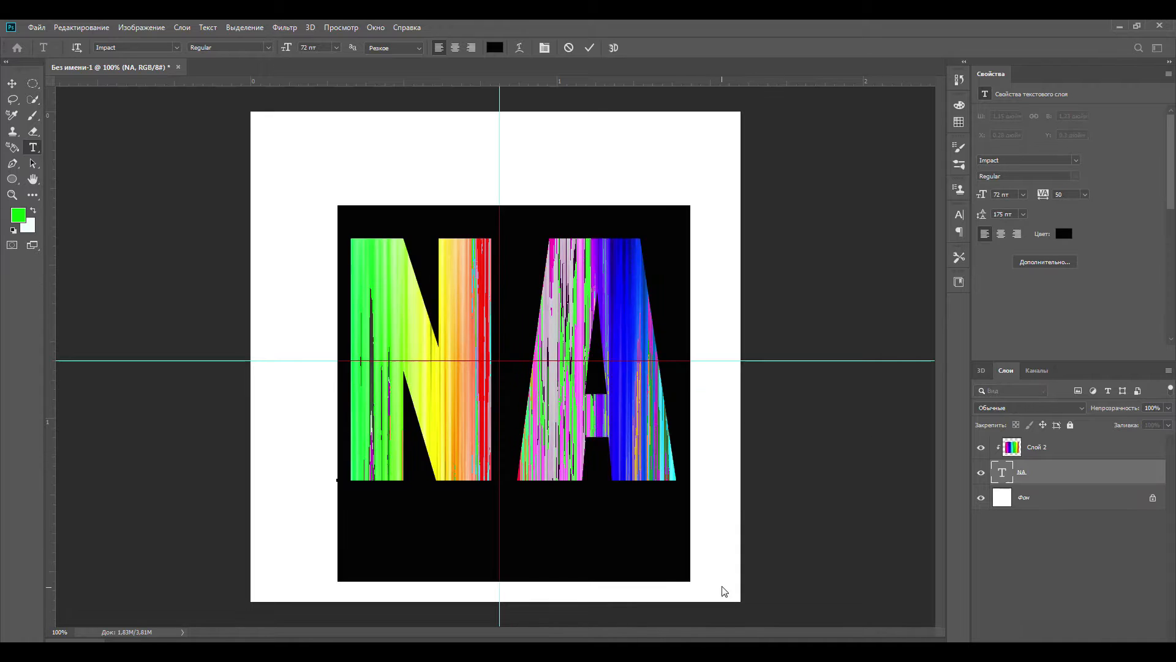
key("ctrl+plus")
key("ctrl+plus")
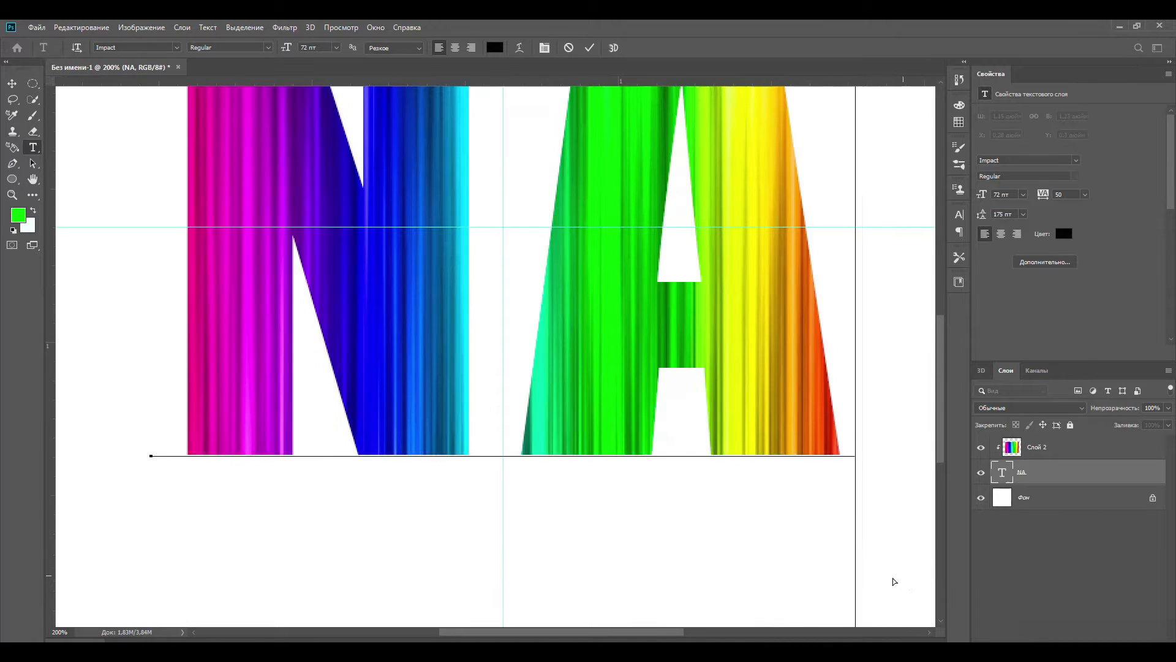
key("ctrl+minus")
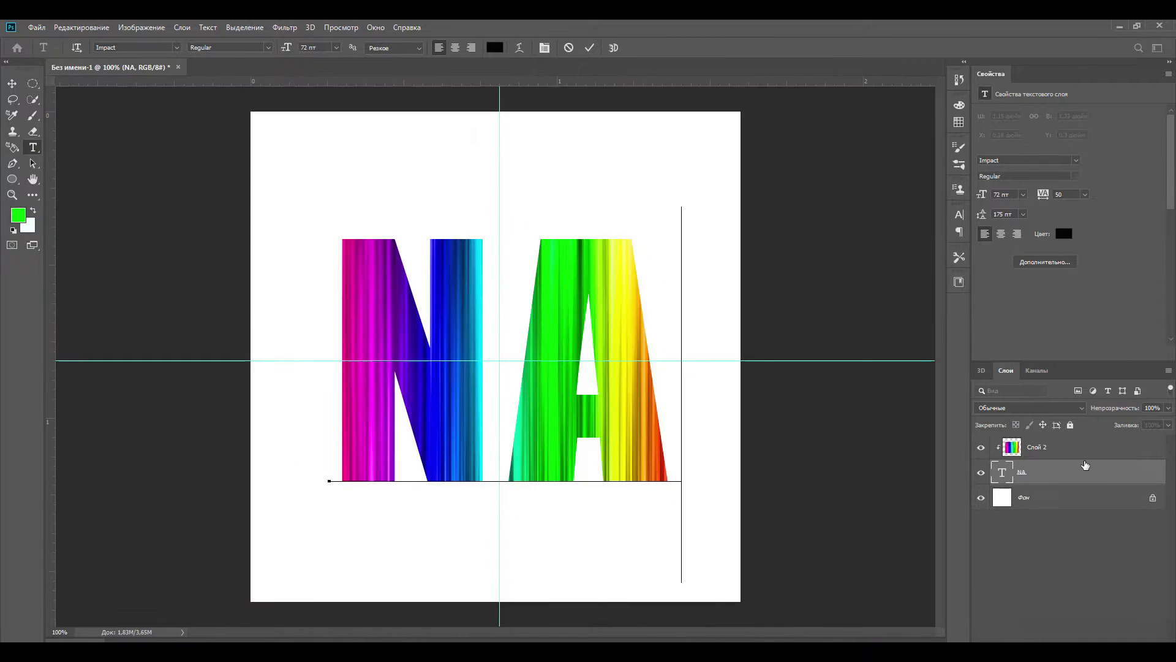
- Add a second black "NA" text on a new layer above the rainbow image
left_click(1047, 453)
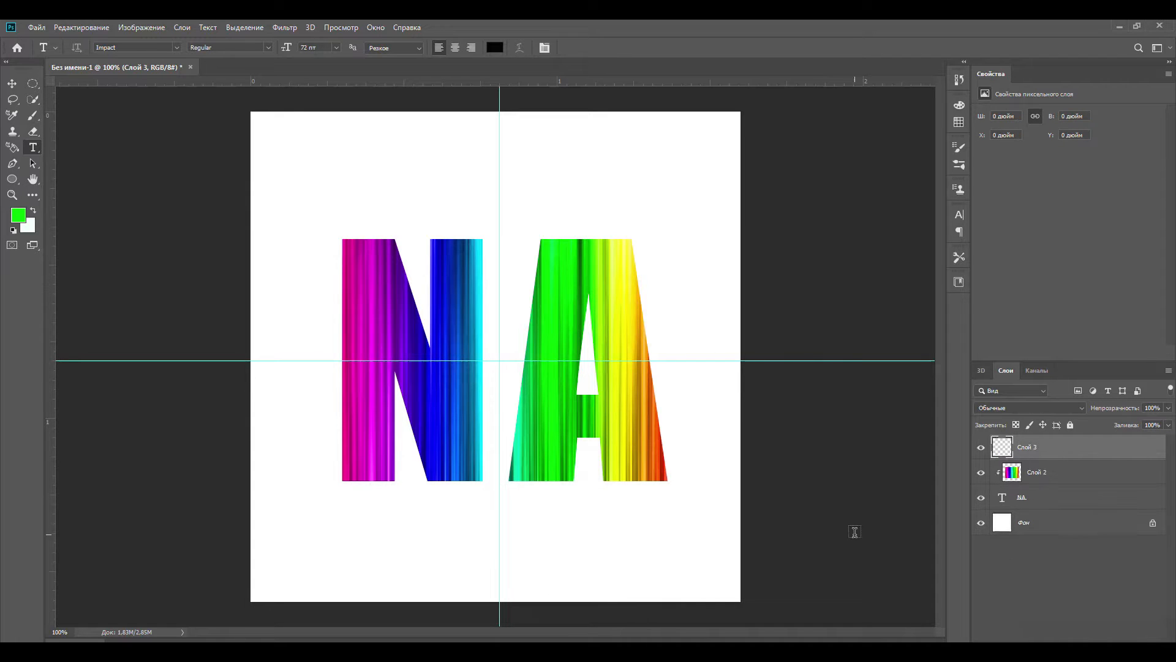
left_click(329, 379)
key("BackSpace")
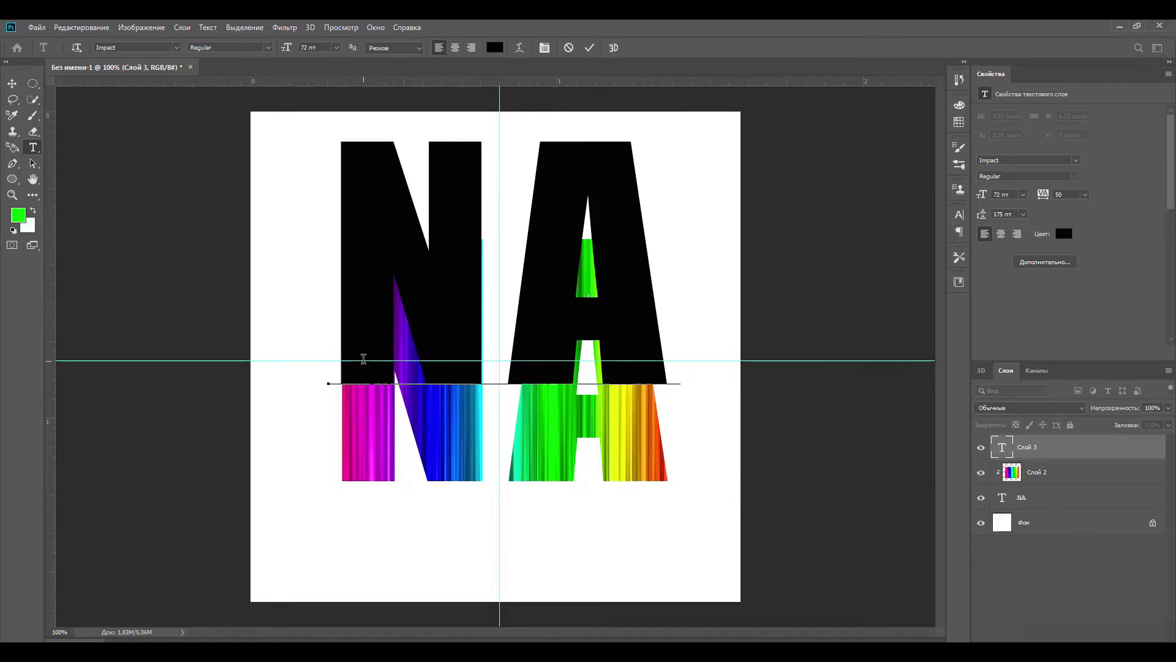
- Set the font size of the second NA text to 80 pt
left_click_drag(664, 202, 368, 187)
left_click(321, 47)
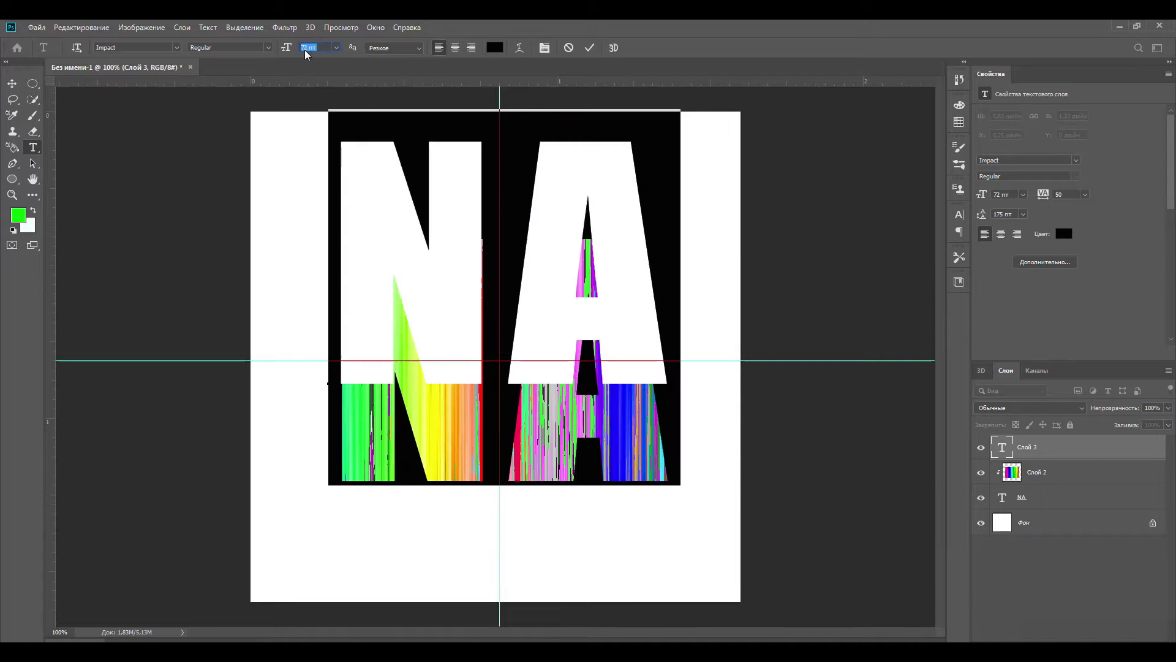
type("80")
key("Return")
- Set the black NA text to 72 pt and align it with the rainbow letters, offset slightly to their left
left_click_drag(760, 387, 728, 485)
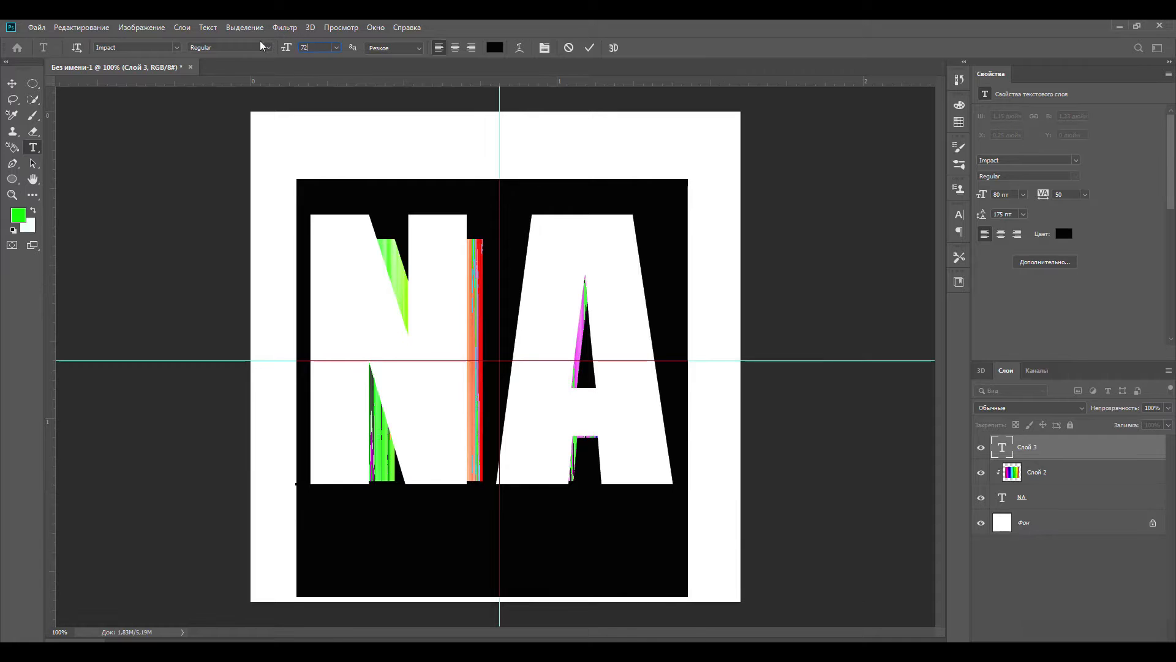
type("72")
key("Return")
left_click(685, 498)
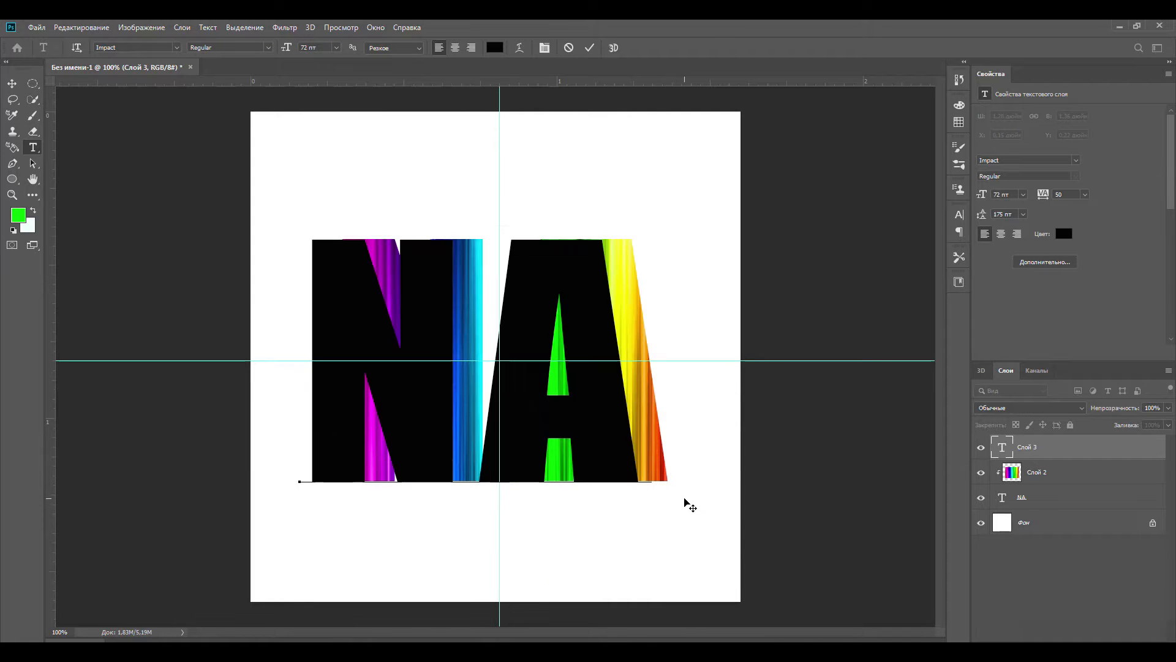
left_click_drag(684, 499, 697, 499)
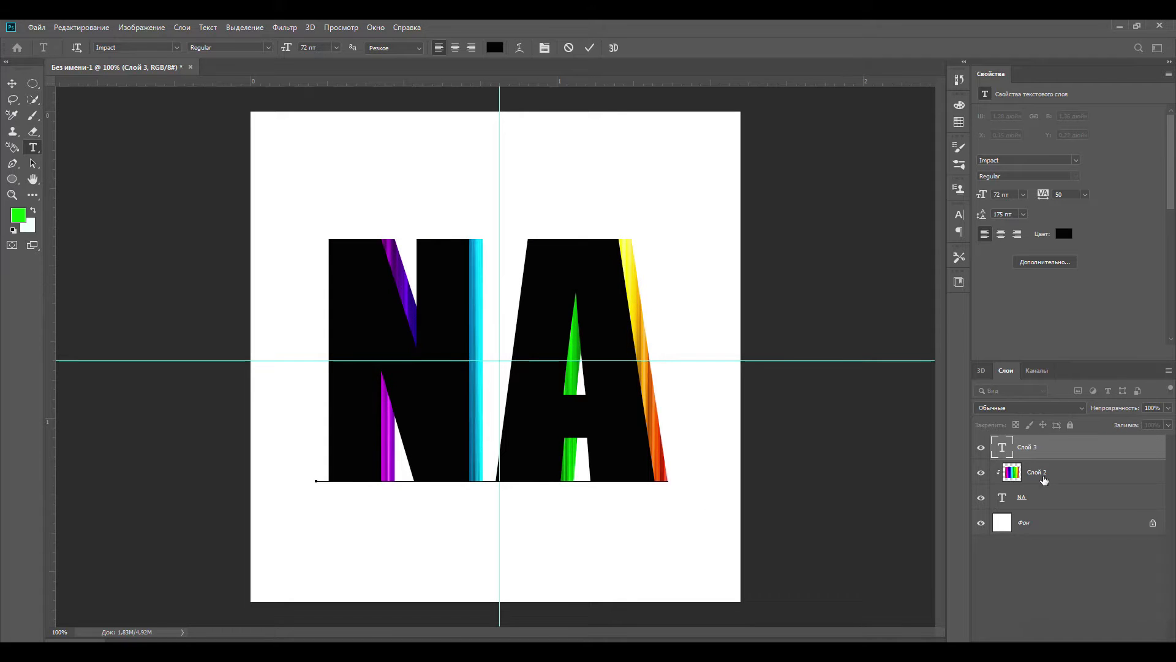
- Move the black NA text layer beneath the rainbow text and paste the rainbow image on a new layer directly above it
left_click_drag(1001, 494, 1049, 513)
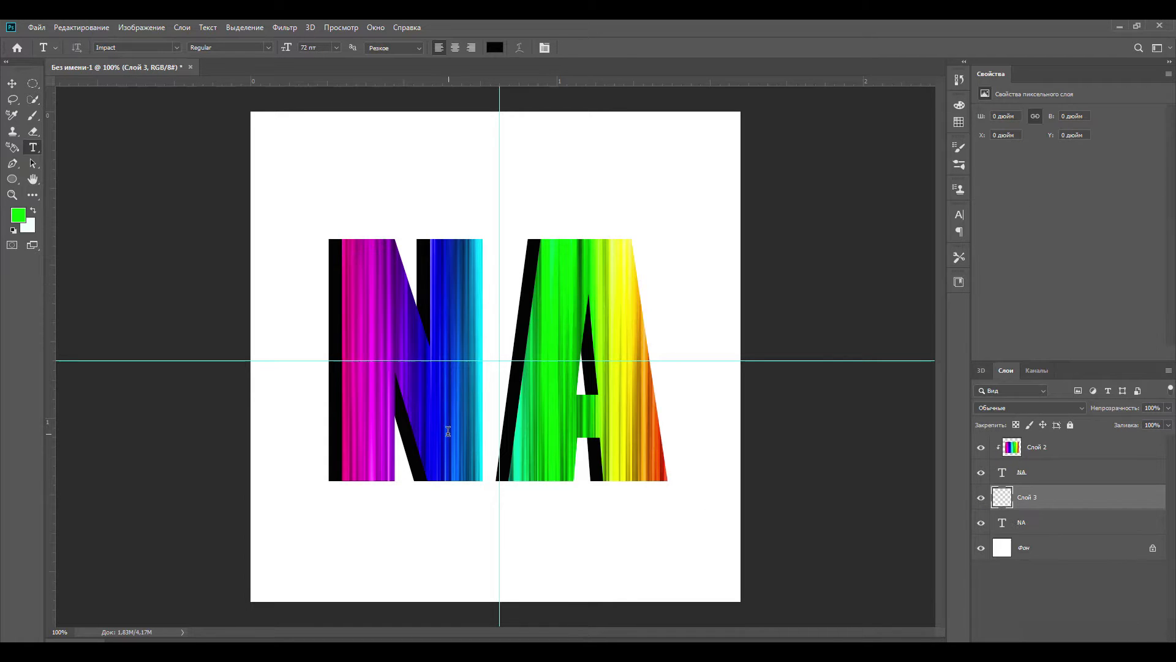
key("ctrl+v")
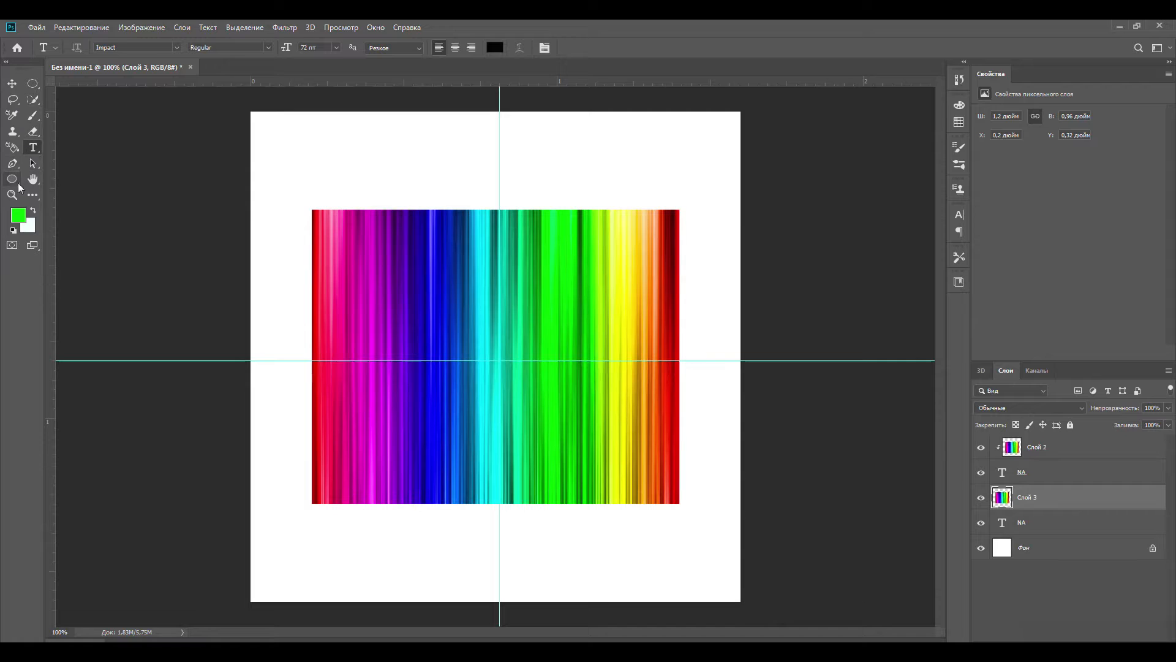
- Draw a black rectangle of about 624 × 503 px over the newly pasted rainbow image and make it semi-transparent
right_click(15, 181)
left_click(61, 177)
left_click(148, 48)
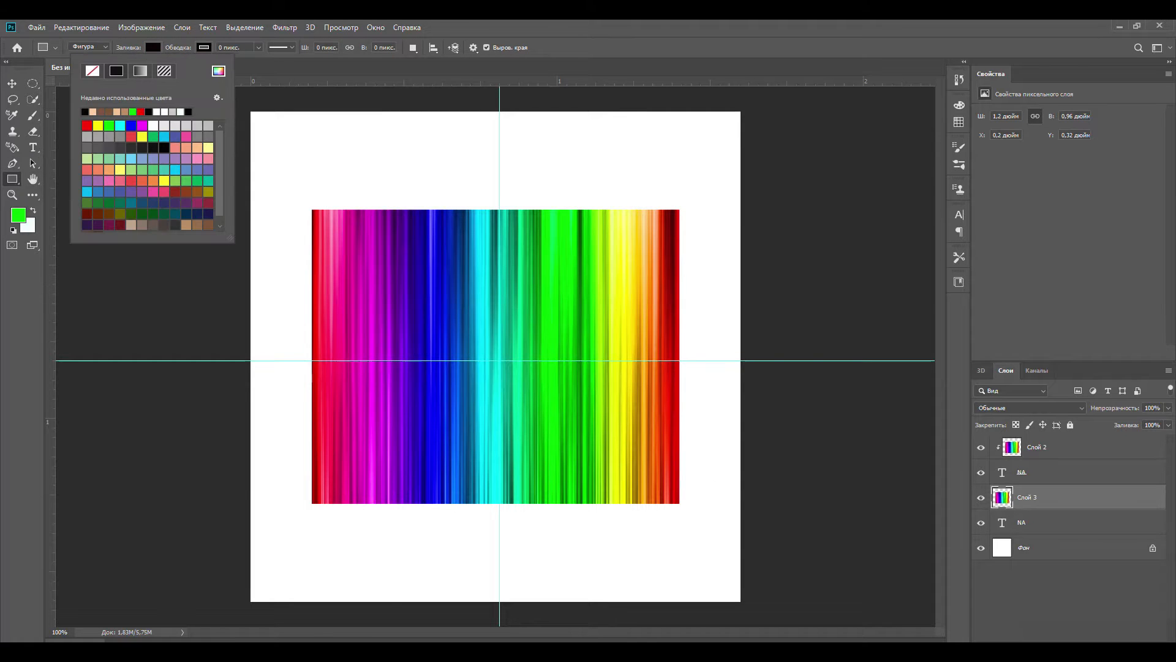
left_click(1107, 649)
left_click_drag(410, 447, 688, 200)
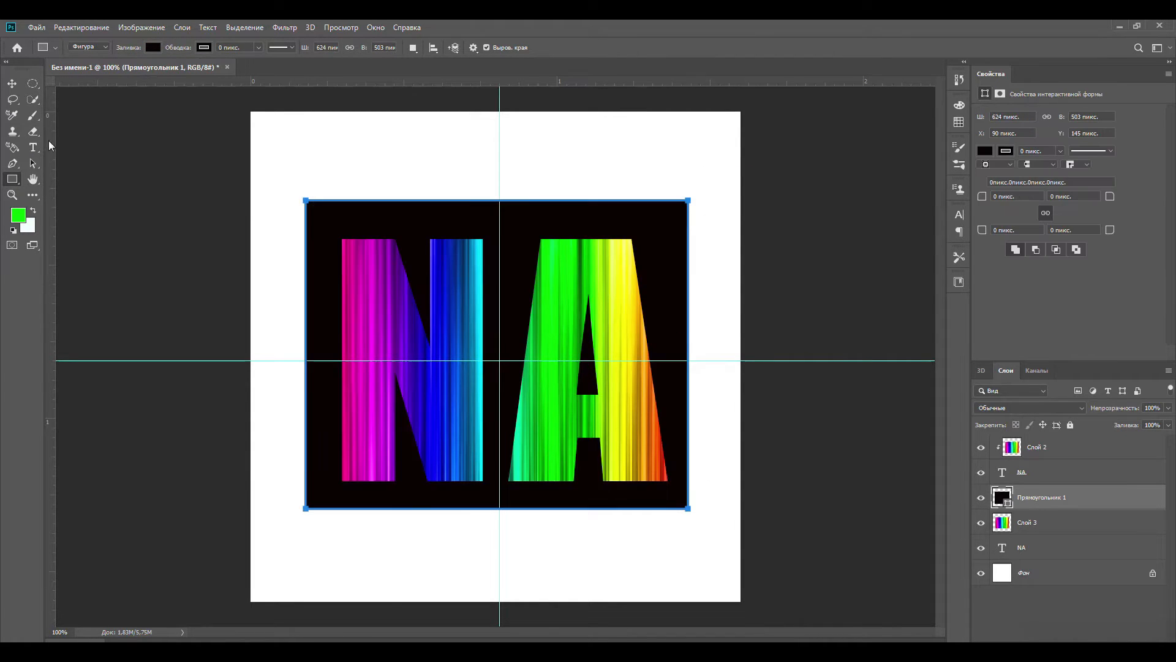
left_click_drag(1156, 422, 1146, 438)
- Merge the semi-transparent rectangle into the rainbow image below it and clip the result to the lower NA text
key("ctrl+e")
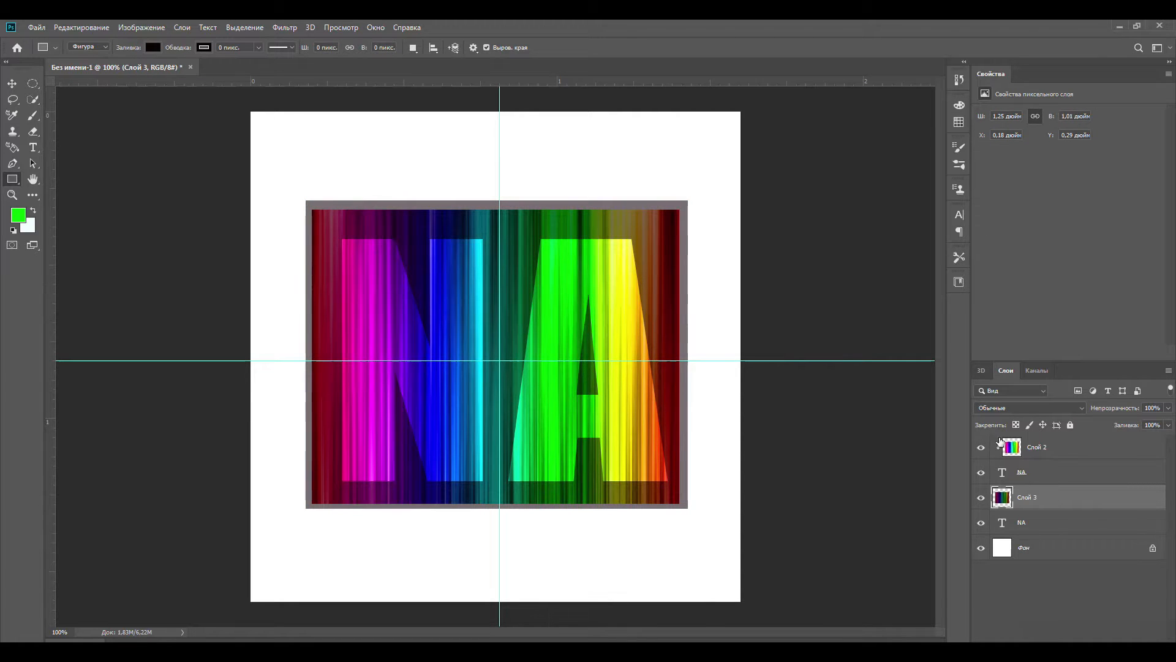
right_click(1035, 496)
left_click(916, 376)
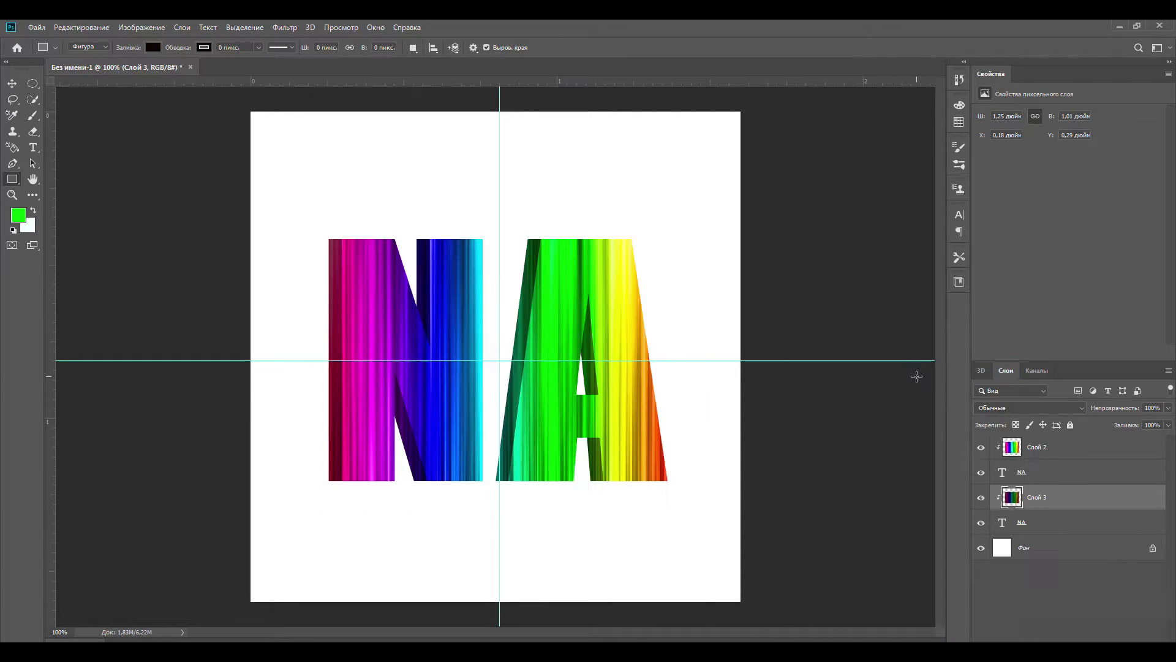
- Switch to the browser, copy the multicoloured paint-cloud picture, and paste it into the Photoshop document just above the Фон layer
key("alt+Tab")
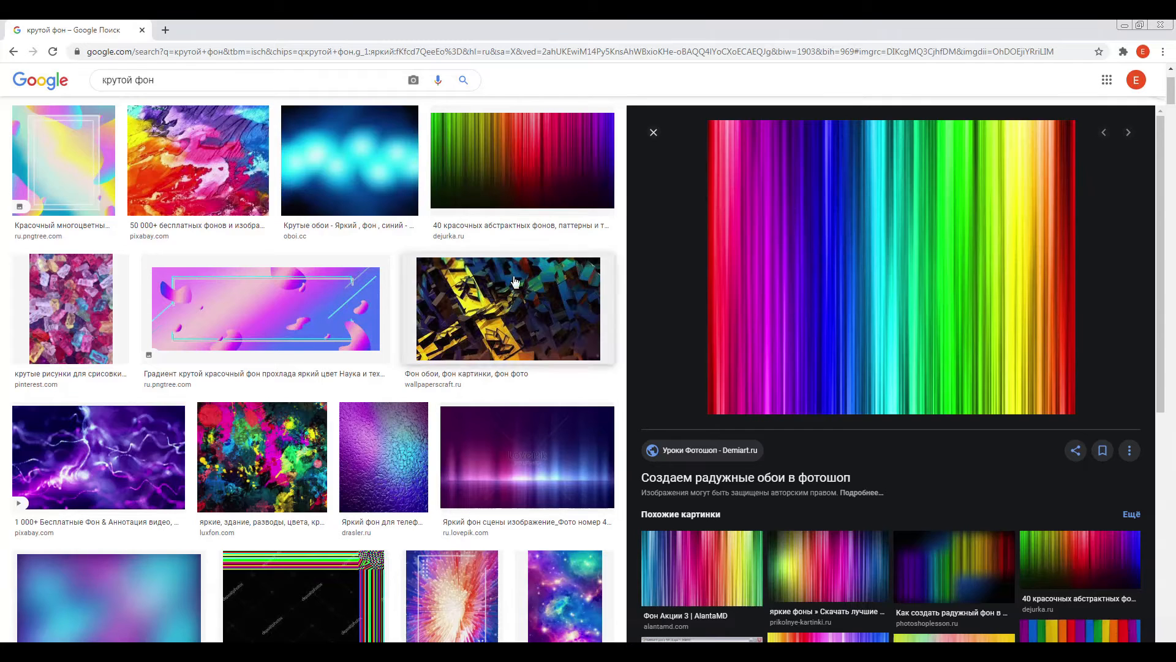
scroll(866, 251, "down", 2)
left_click(701, 389)
right_click(821, 225)
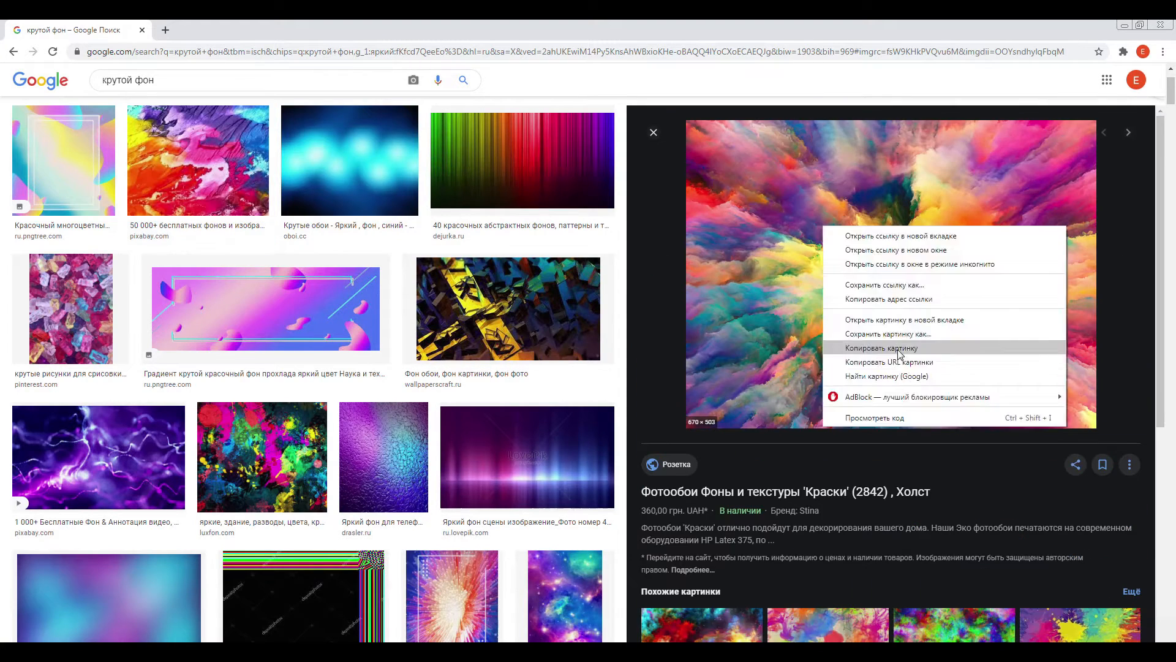
left_click(888, 351)
scroll(888, 350, "down", 3)
key("alt+Tab")
key("ctrl+v")
- Scale the pasted paint-cloud picture to about 158.82% and position it to cover the whole square canvas
left_click(81, 27)
mouse_move(183, 307)
left_click(282, 325)
left_click(89, 27)
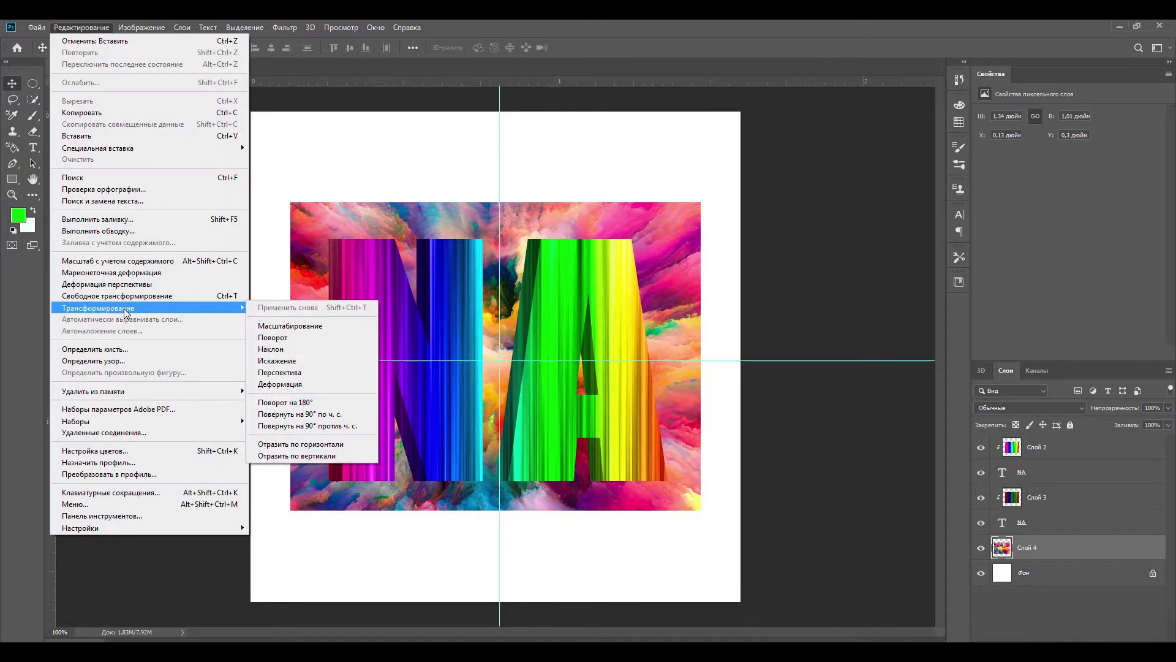
left_click(288, 326)
left_click_drag(701, 202, 846, 92)
left_click_drag(291, 509, 236, 550)
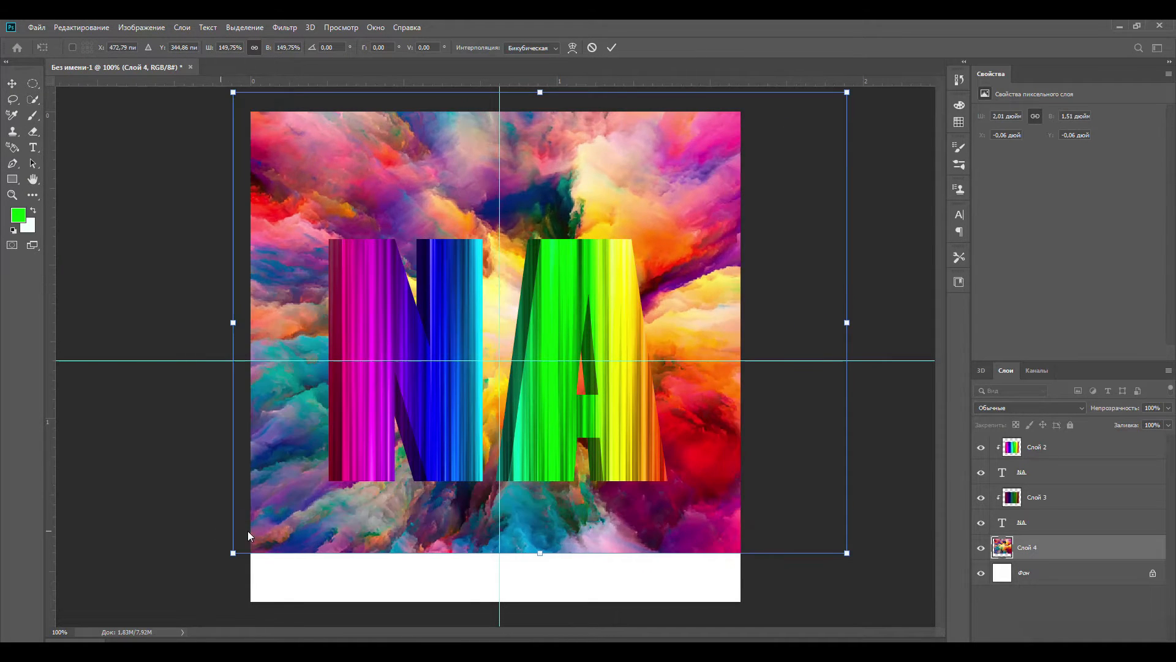
left_click_drag(377, 512, 394, 556)
left_click_drag(875, 136, 908, 116)
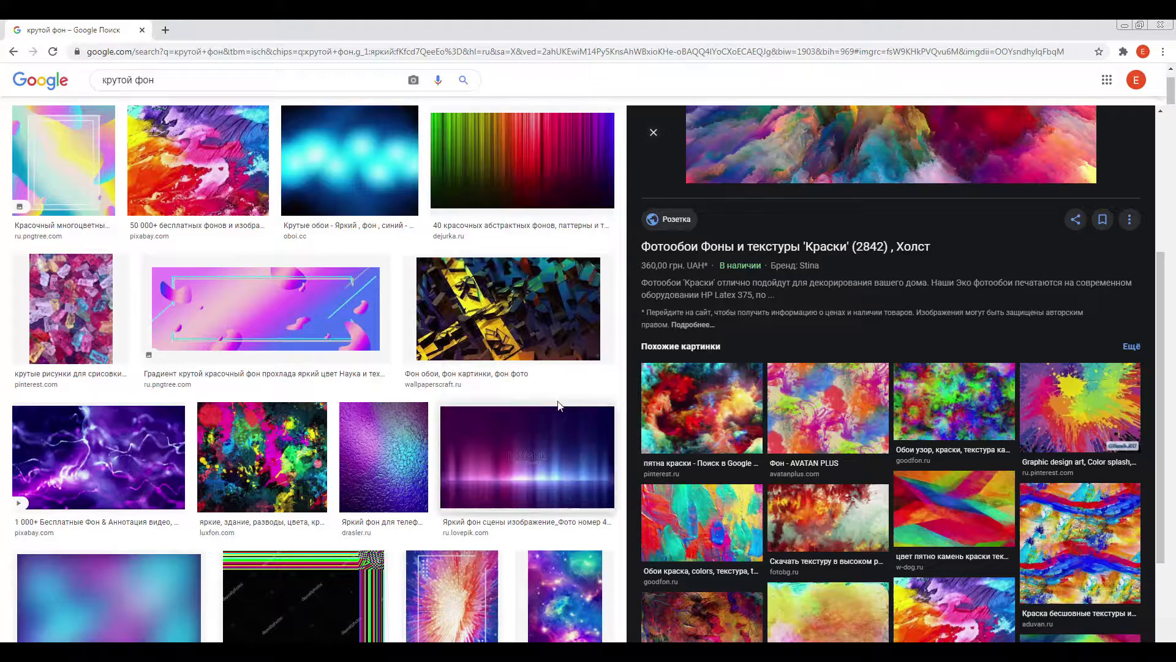
- Switch to the browser, open the paint-splatter wallpaper from the similar pictures, and return to Photoshop to apply the scaling
left_click(508, 308)
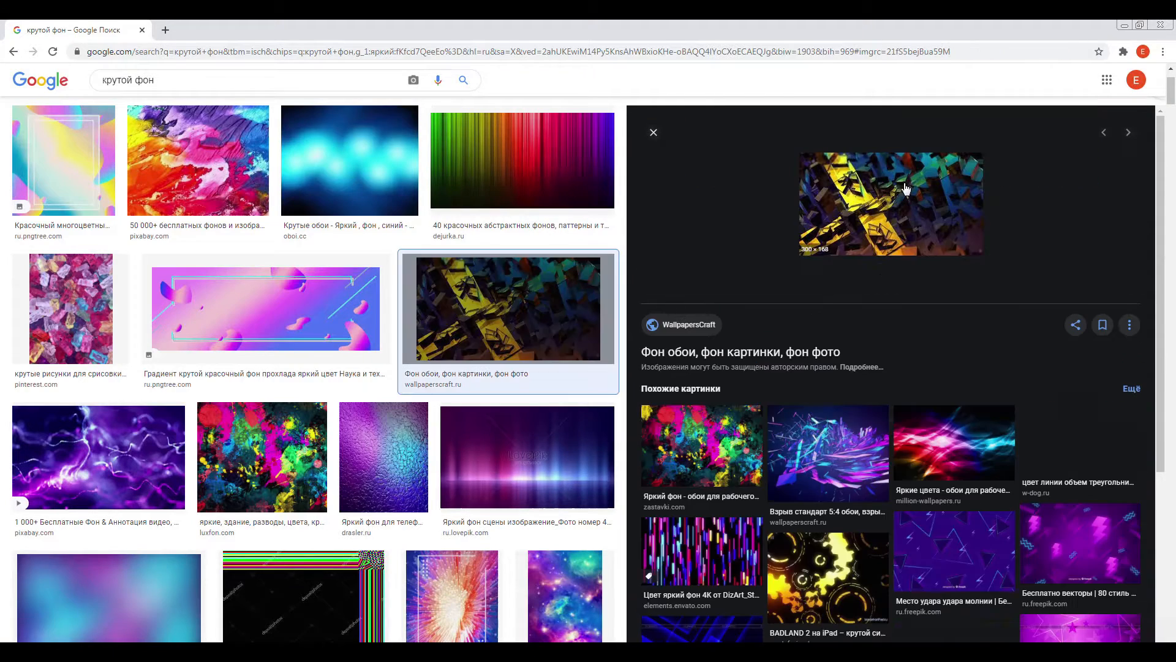
left_click(696, 440)
scroll(856, 201, "down", 1)
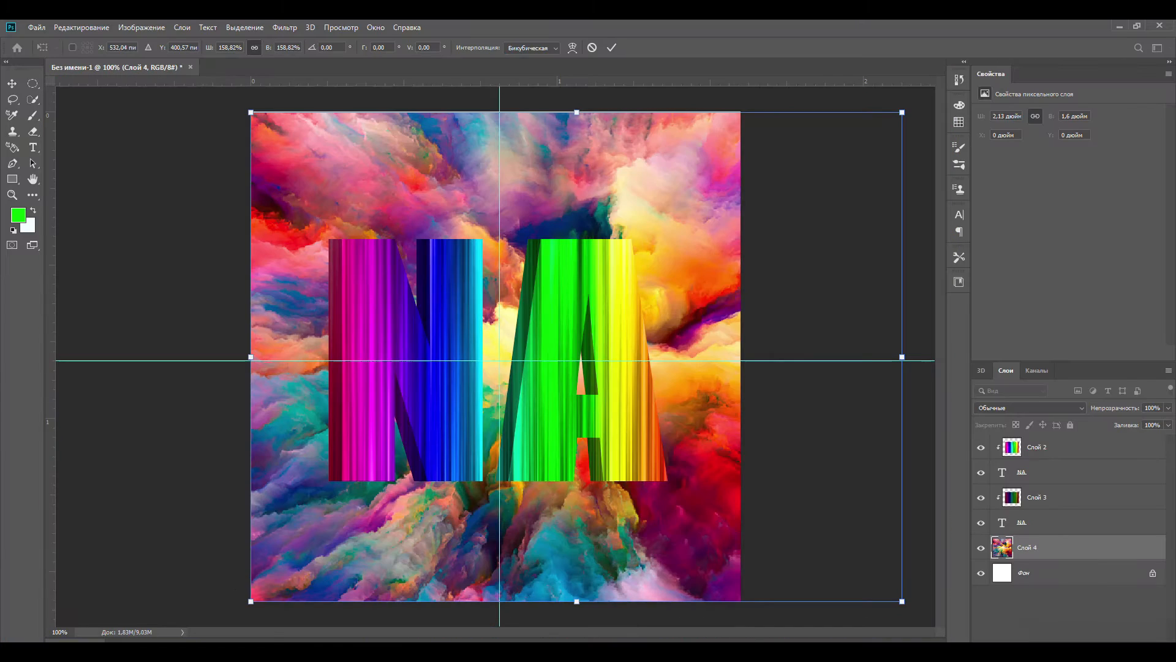
key("Return")
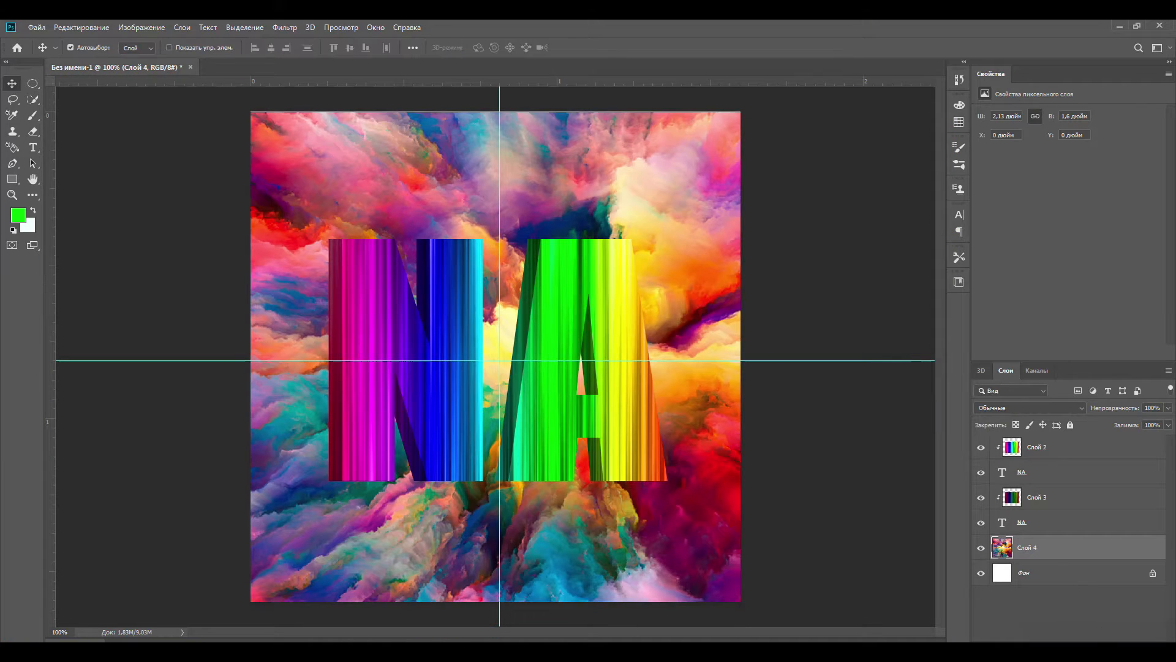
- On a new layer above the paint clouds, try a very large soft green brush dab at the canvas centre and undo it
left_click(33, 115)
left_click(76, 47)
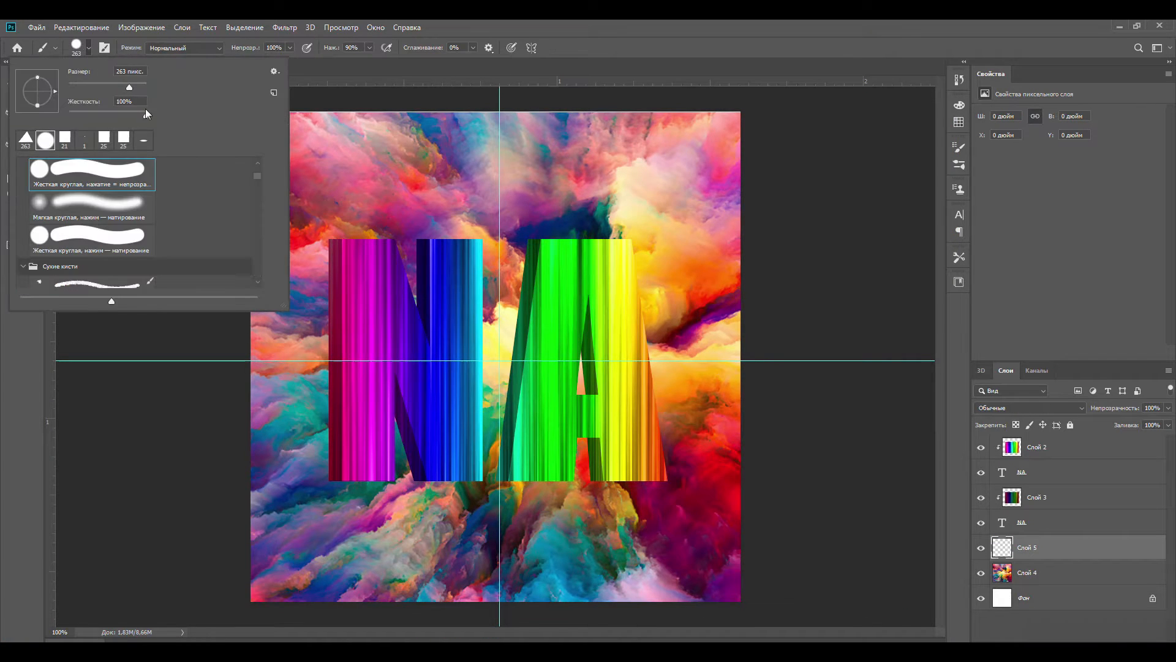
left_click(500, 361)
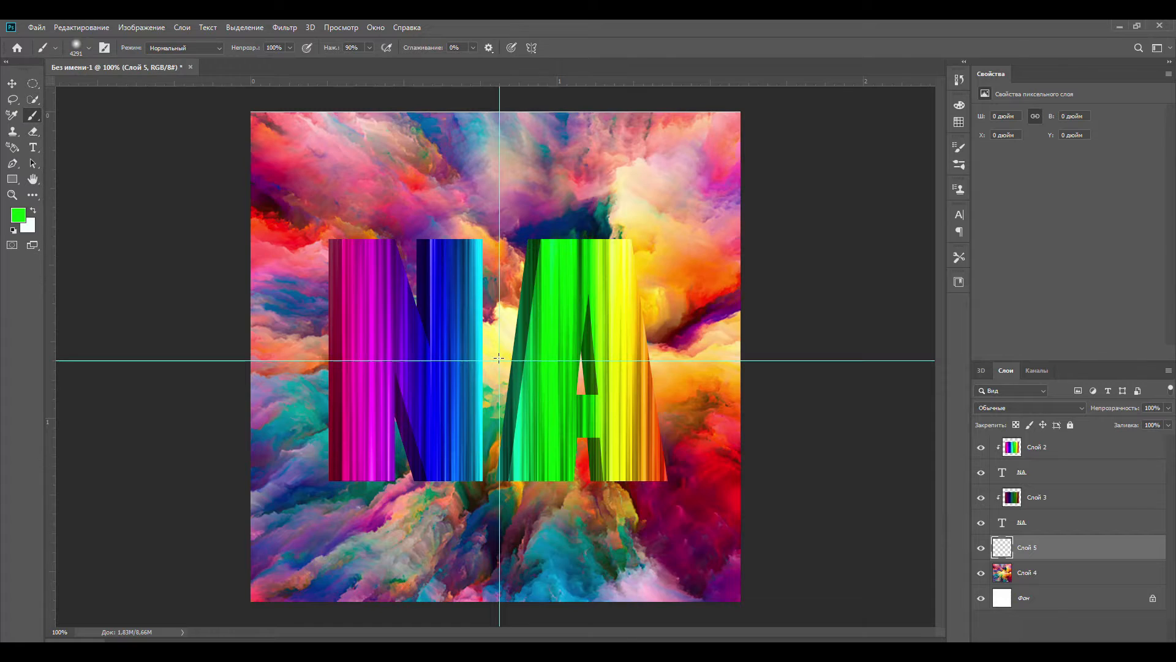
left_click(500, 361)
key("ctrl+z")
- Set the foreground colour to black (#000000) and the soft brush size to 1000 px
left_click(18, 215)
left_click_drag(418, 386, 421, 501)
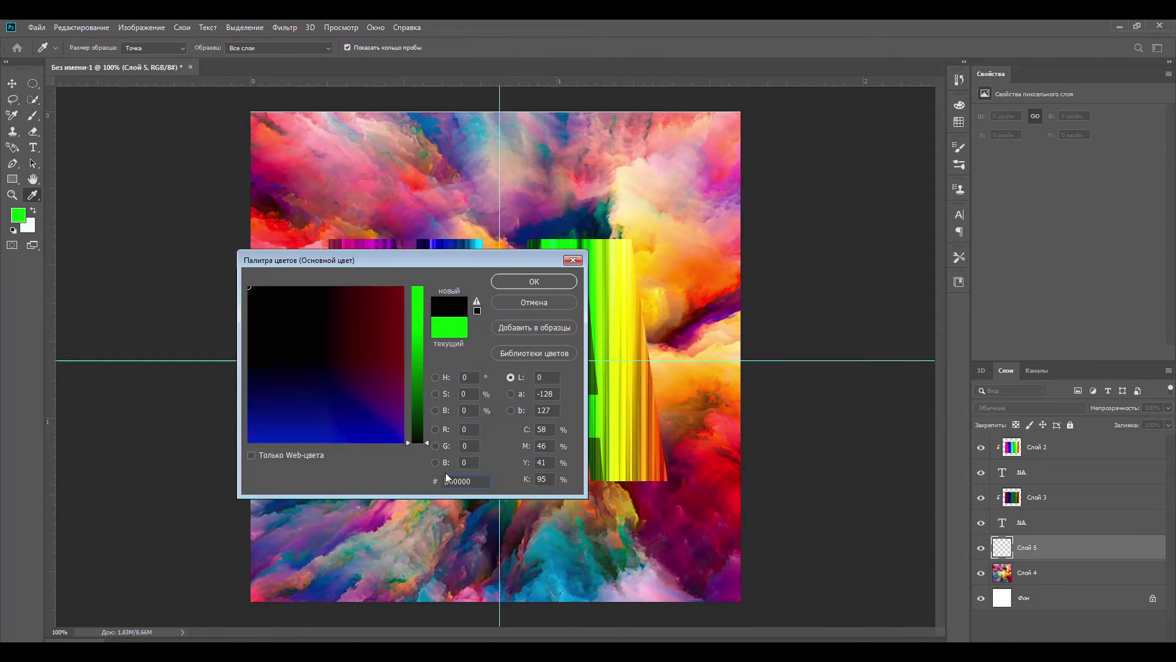
left_click(525, 281)
left_click(77, 47)
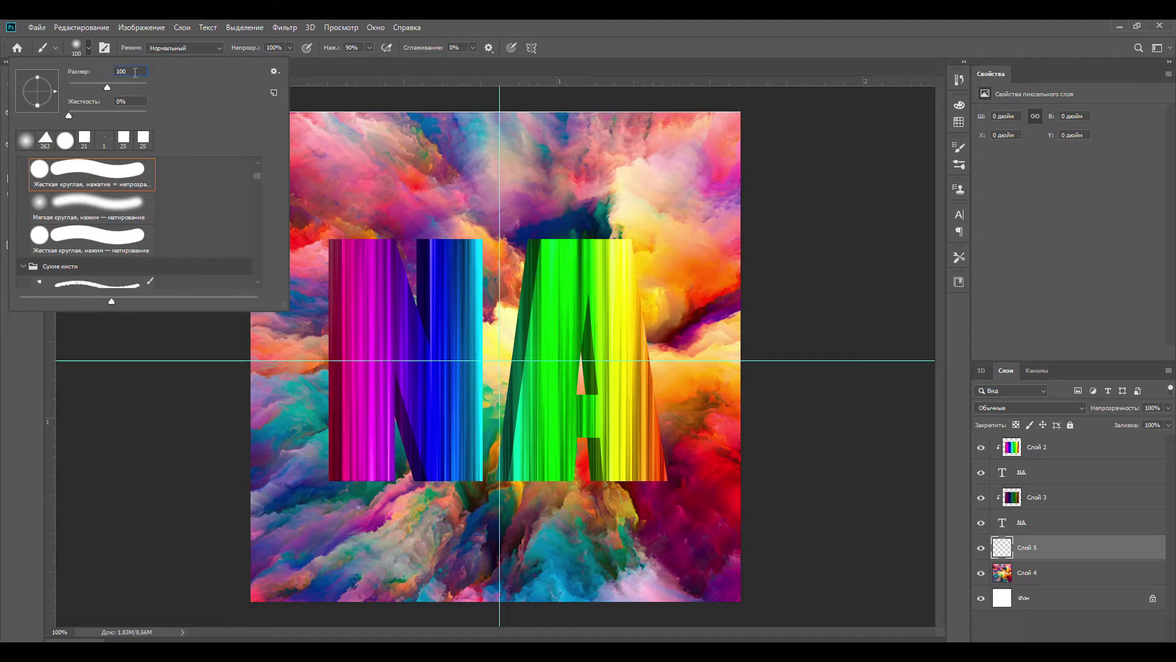
- Paint a soft black spot over the canvas centre and lower that layer's opacity to 63%
left_click(500, 361)
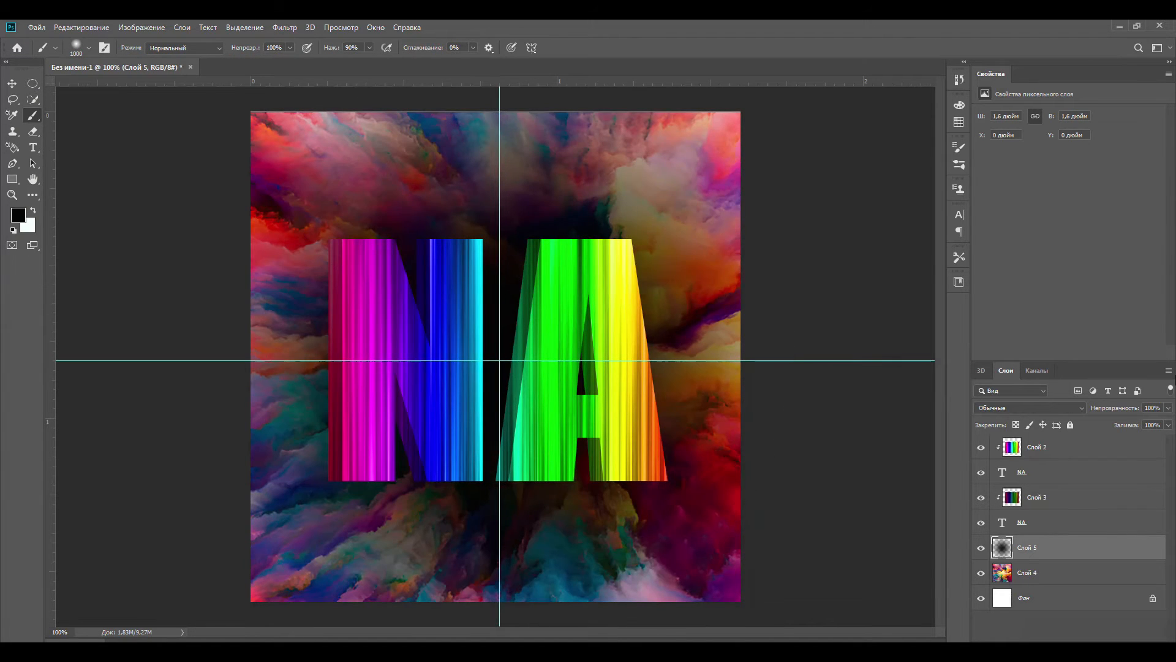
mouse_move(452, 385)
left_mouse_down()
mouse_move(389, 376)
mouse_move(456, 395)
left_mouse_up()
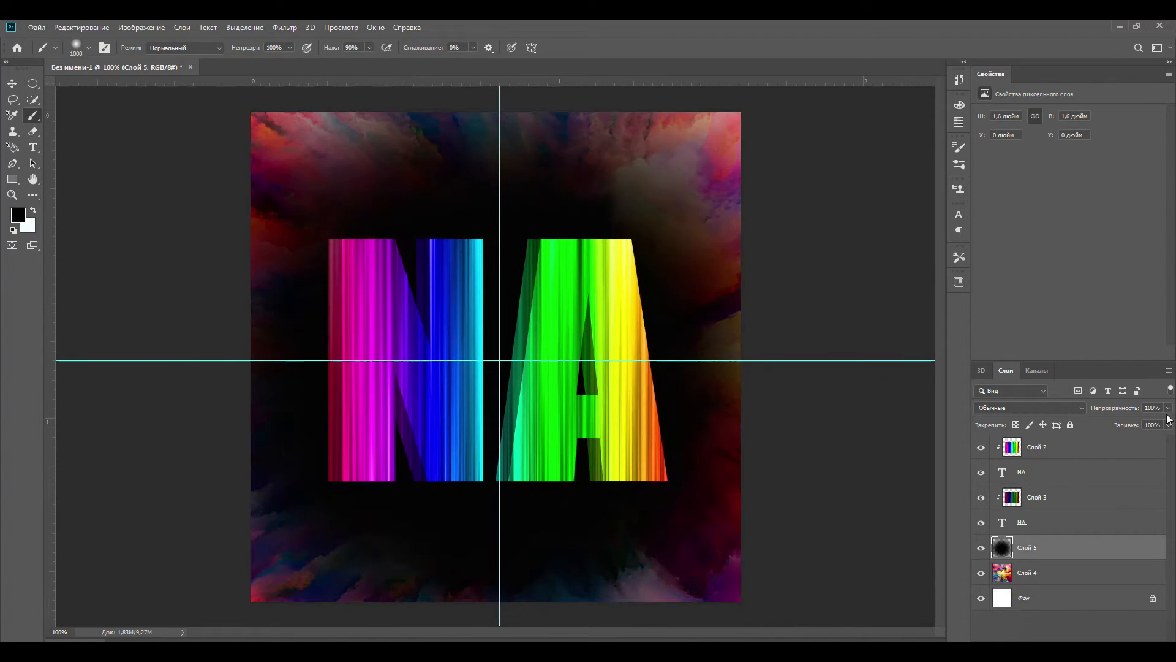
left_click_drag(1156, 425, 1145, 423)
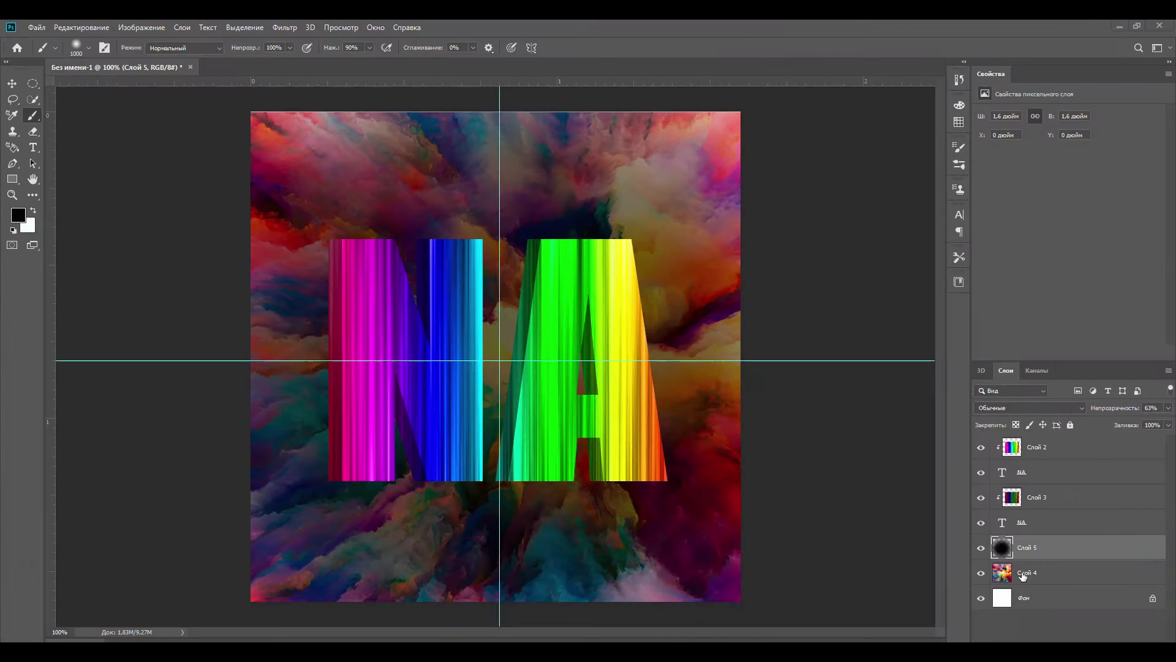
- Paste the paint-splatter picture beneath the black spot layer, and copy the multicoloured polygon picture from the browser onto a layer above it
key("ctrl+shift+alt+n")
key("ctrl+v")
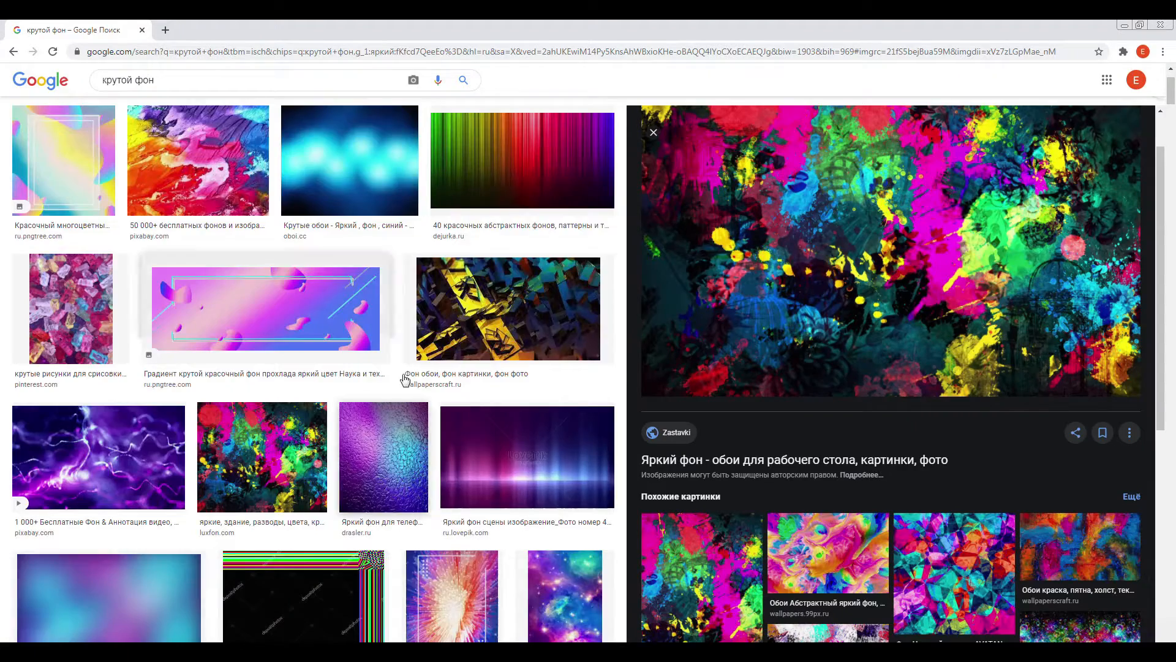
scroll(306, 367, "down", 3)
left_click(565, 299)
right_click(937, 319)
left_click(980, 446)
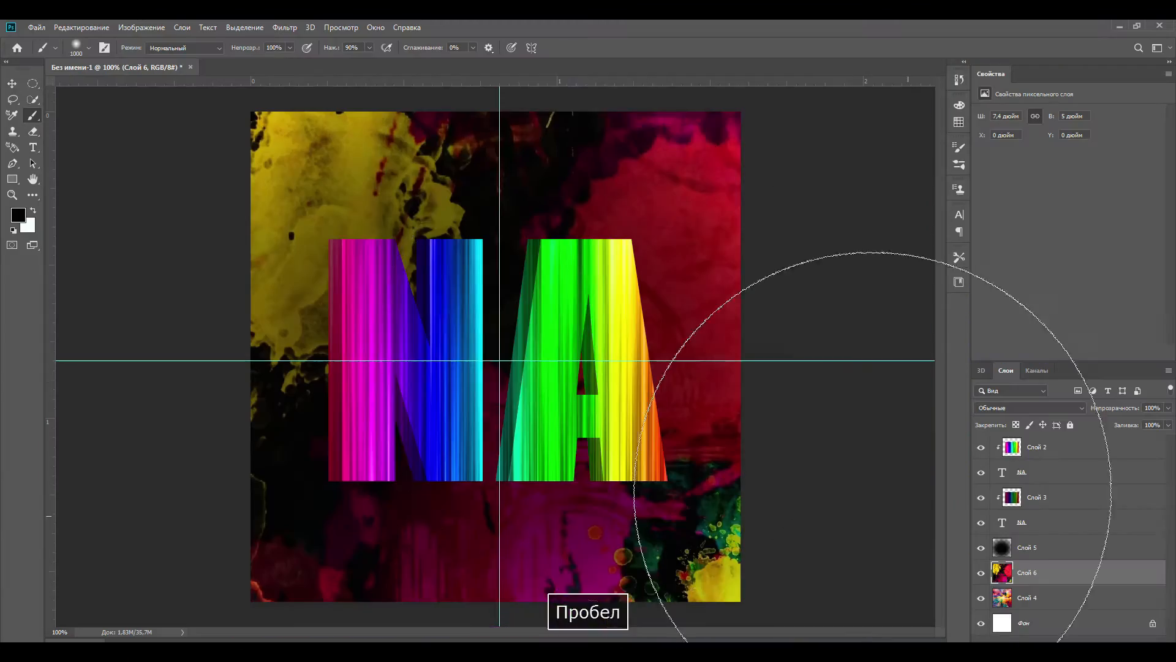
key("ctrl+v")
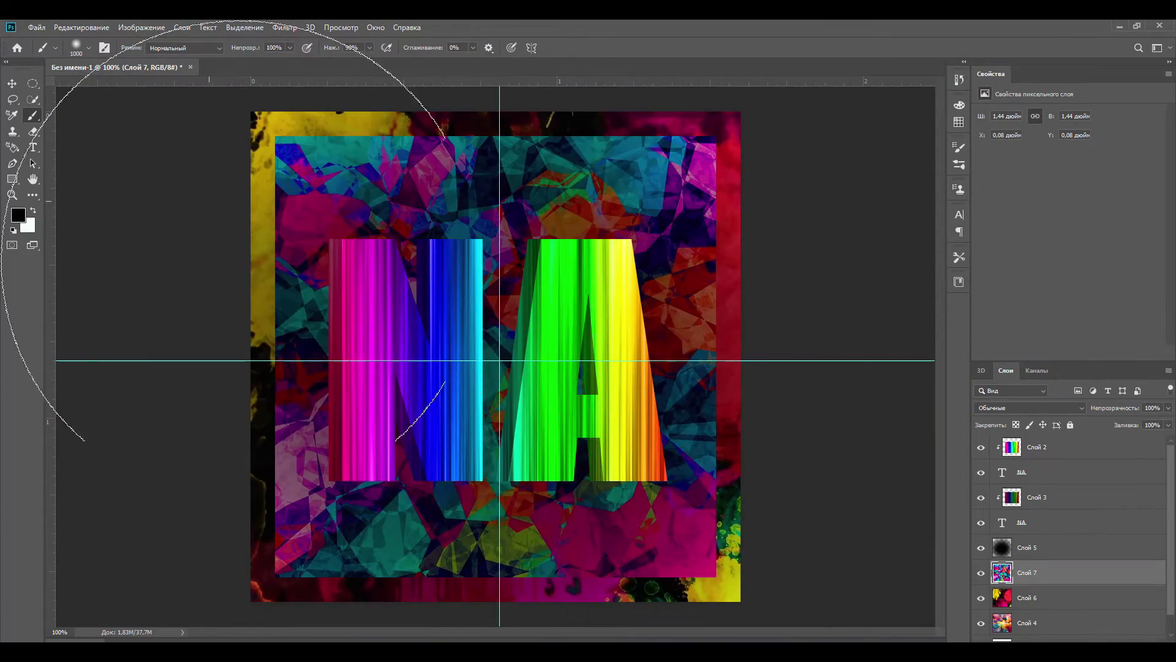
- Move and scale the polygon picture to about 1.61 × 1.61 inches so that it fills the square canvas
key("v")
left_click(82, 26)
mouse_move(128, 315)
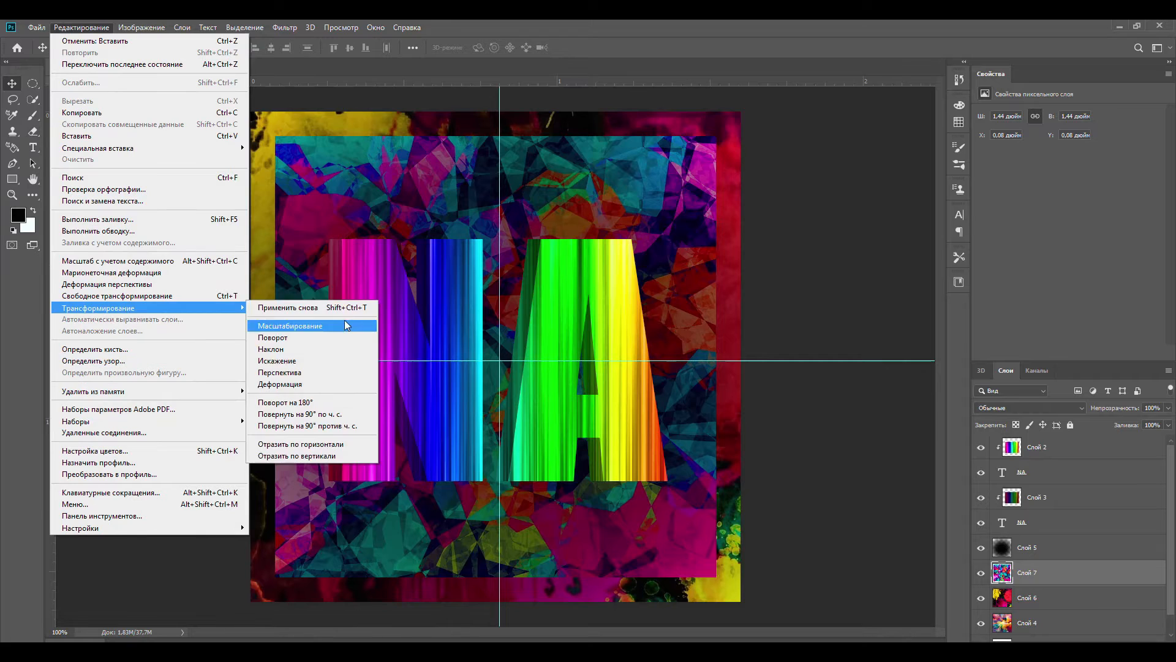
left_click(345, 320)
left_click_drag(624, 187, 600, 211)
left_click_drag(691, 161, 786, 154)
key("Return")
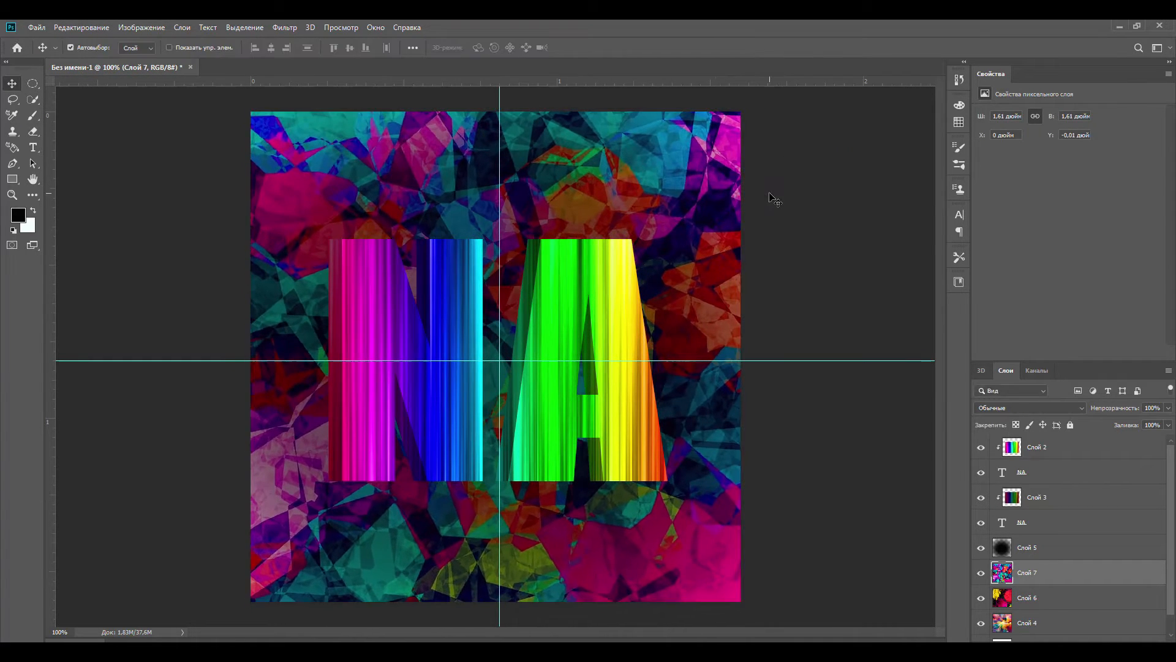
- Delete the paint-splatter and paint-cloud layers beneath the polygon picture
scroll(1024, 532, "down", 2)
left_click(1038, 602)
key("Delete")
left_click(1027, 600)
key("Delete")
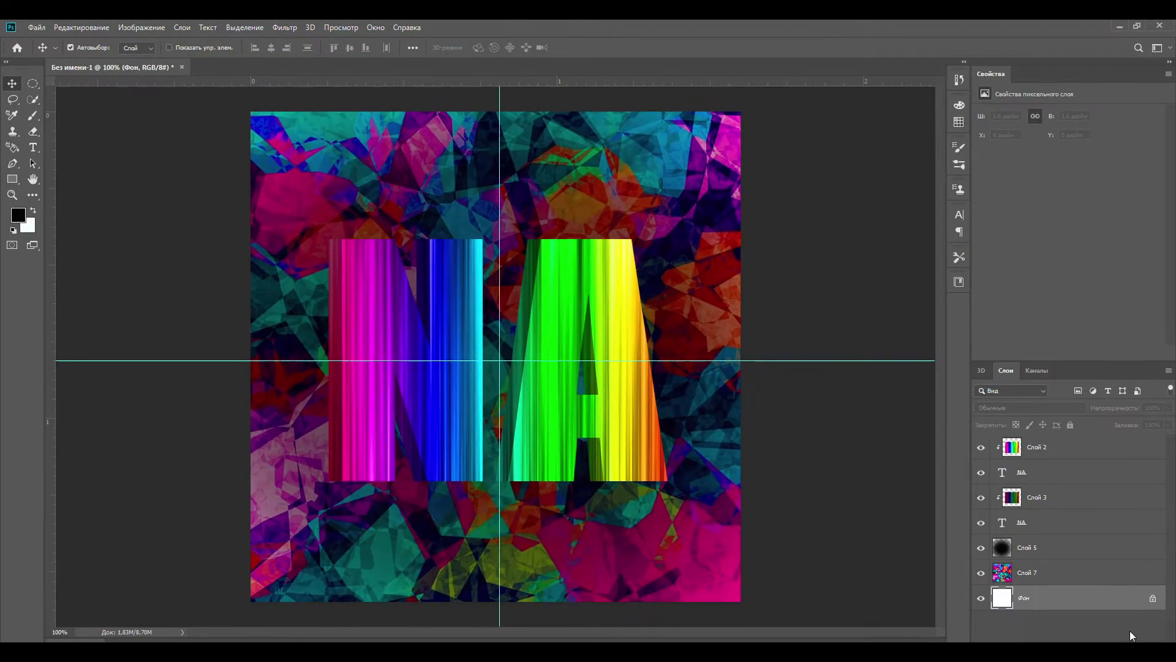
- Switch to the browser and look through the background image results, previewing the tall paint-splatter picture
key("F9")
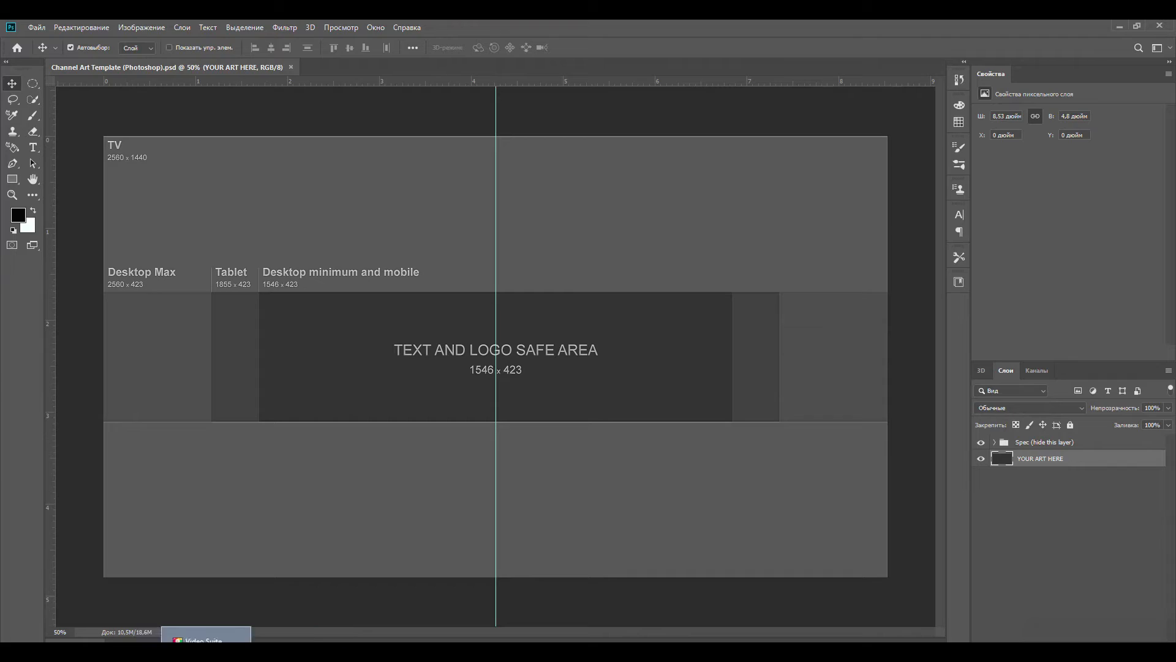
left_click(130, 650)
scroll(245, 320, "up", 6)
scroll(250, 265, "down", 6)
scroll(825, 461, "down", 4)
scroll(826, 461, "down", 2)
left_click(718, 433)
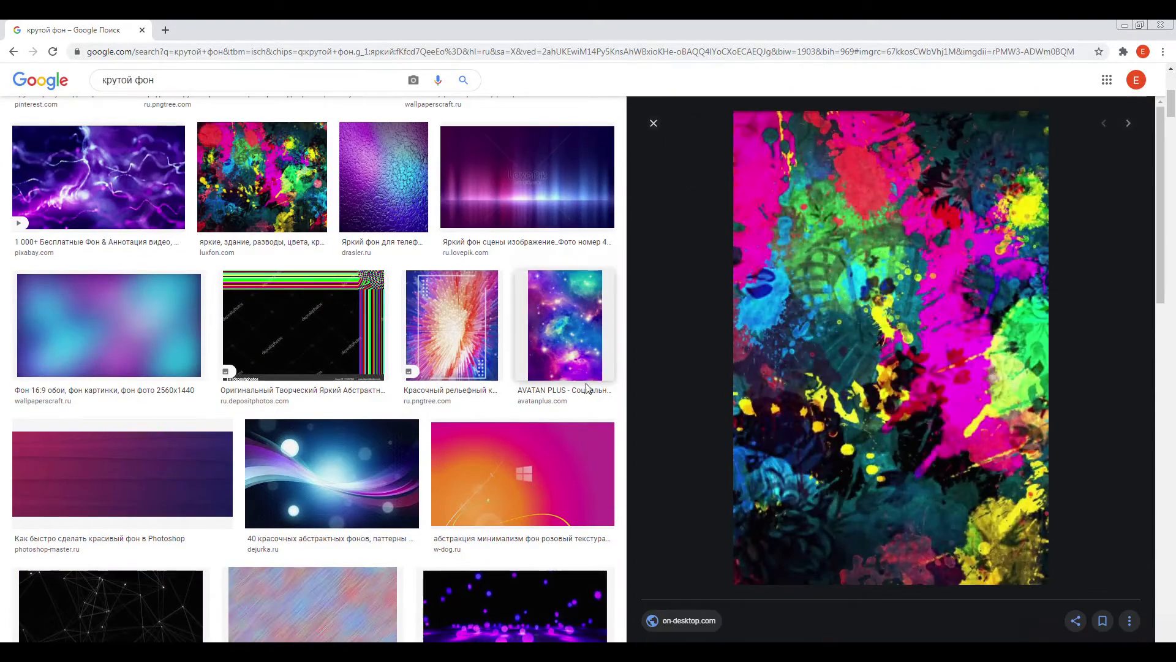
scroll(582, 383, "down", 2)
scroll(575, 378, "up", 8)
- Preview the rainbow-striped background and a related blue-pink gradient picture, examining their similar images
left_click(450, 319)
scroll(785, 414, "down", 3)
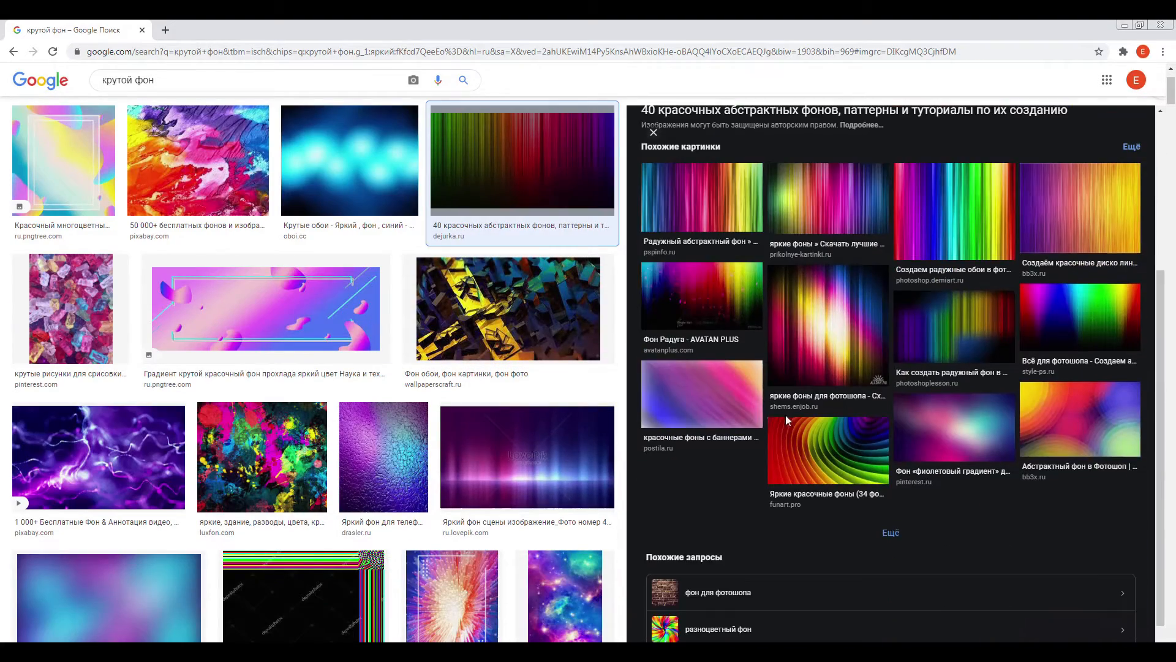
left_click(738, 400)
scroll(853, 367, "down", 2)
scroll(508, 392, "up", 3)
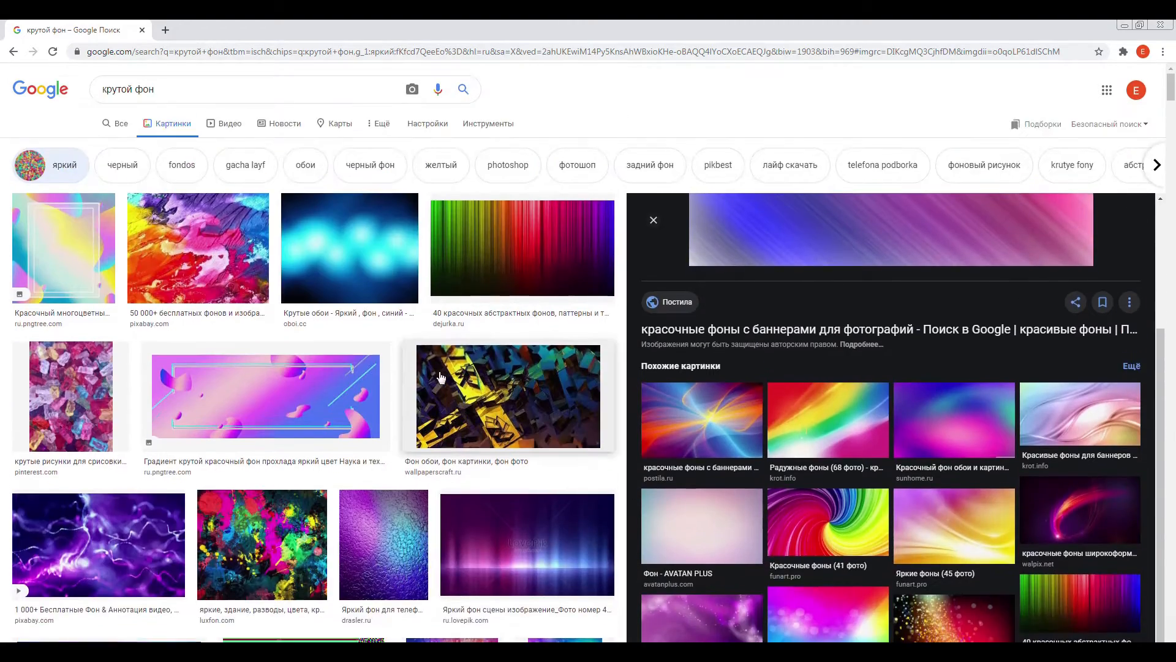
- Preview the gummy candy and bright paint-smear pictures, and check the paint-smear picture's Pixabay page before closing it
left_click(214, 249)
left_click(71, 306)
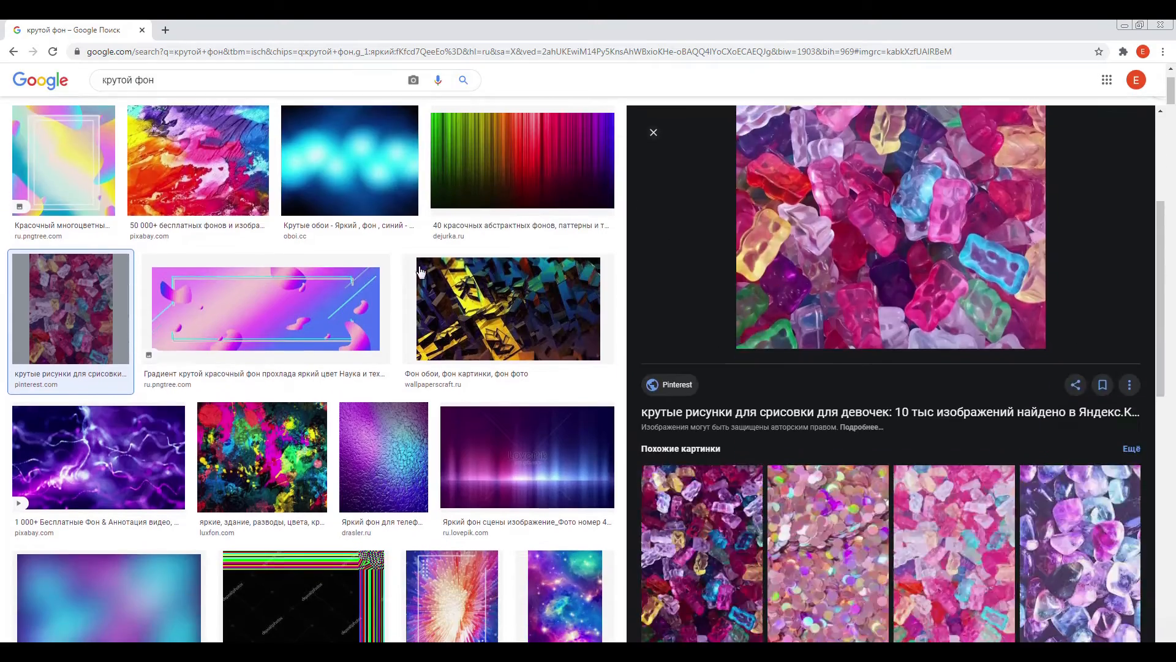
left_click(221, 178)
left_click(802, 215)
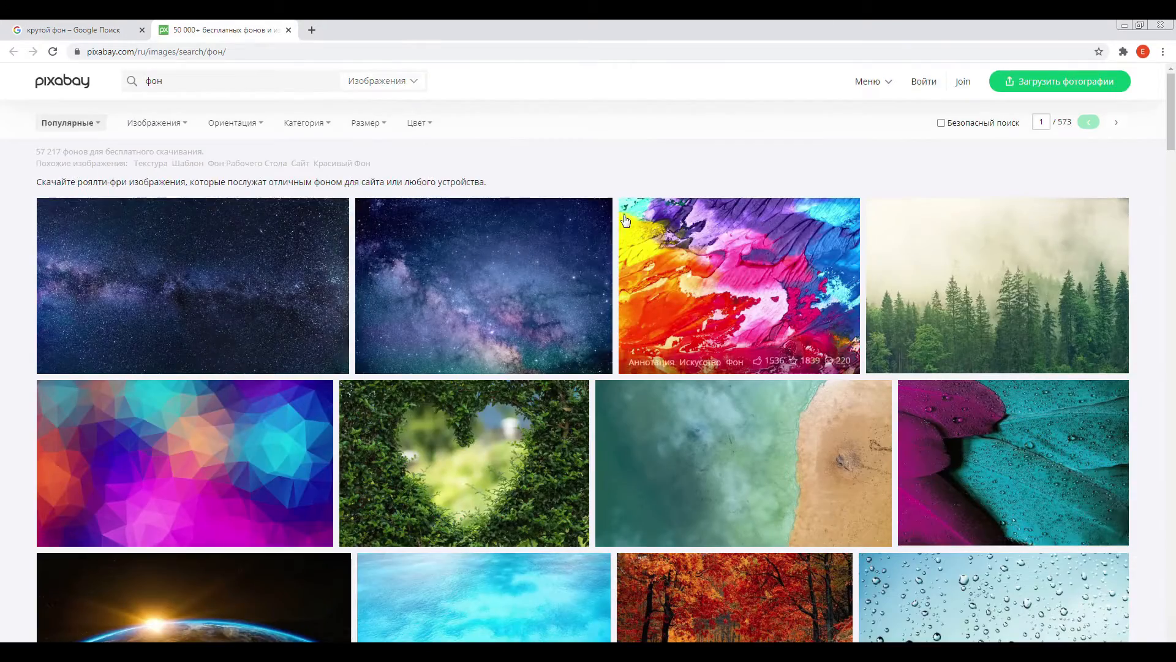
scroll(624, 220, "down", 10)
left_click(288, 29)
- Search Google Images for "красочный фон"
triple_click(104, 90)
type("rhfcjxysq ajy")
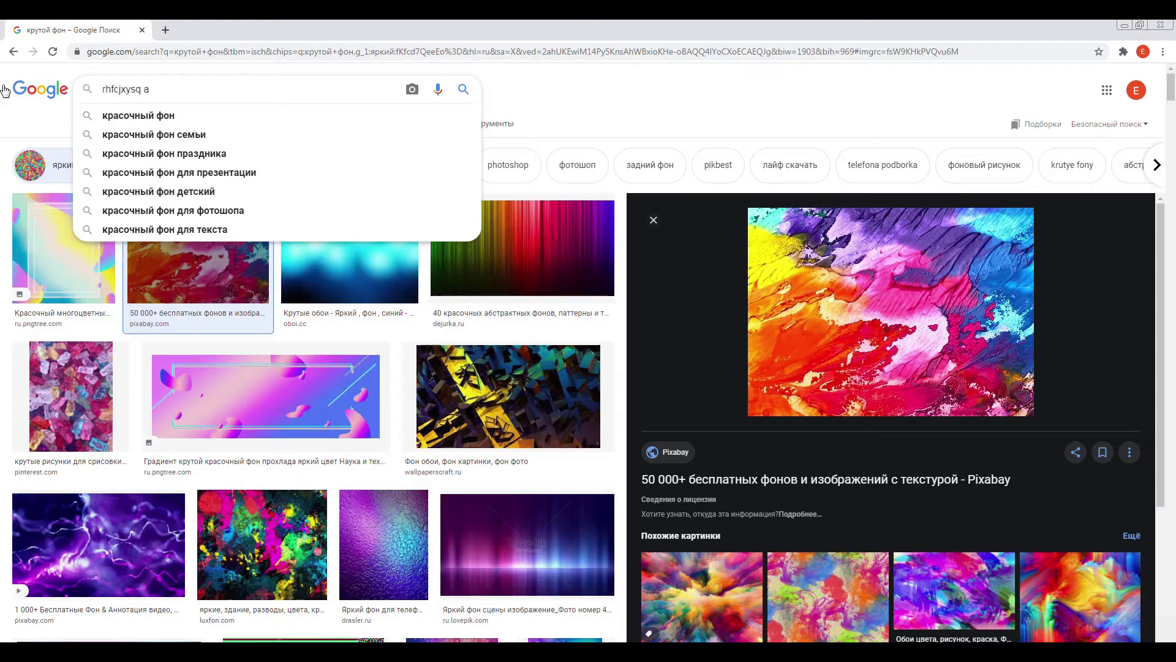
key("Return")
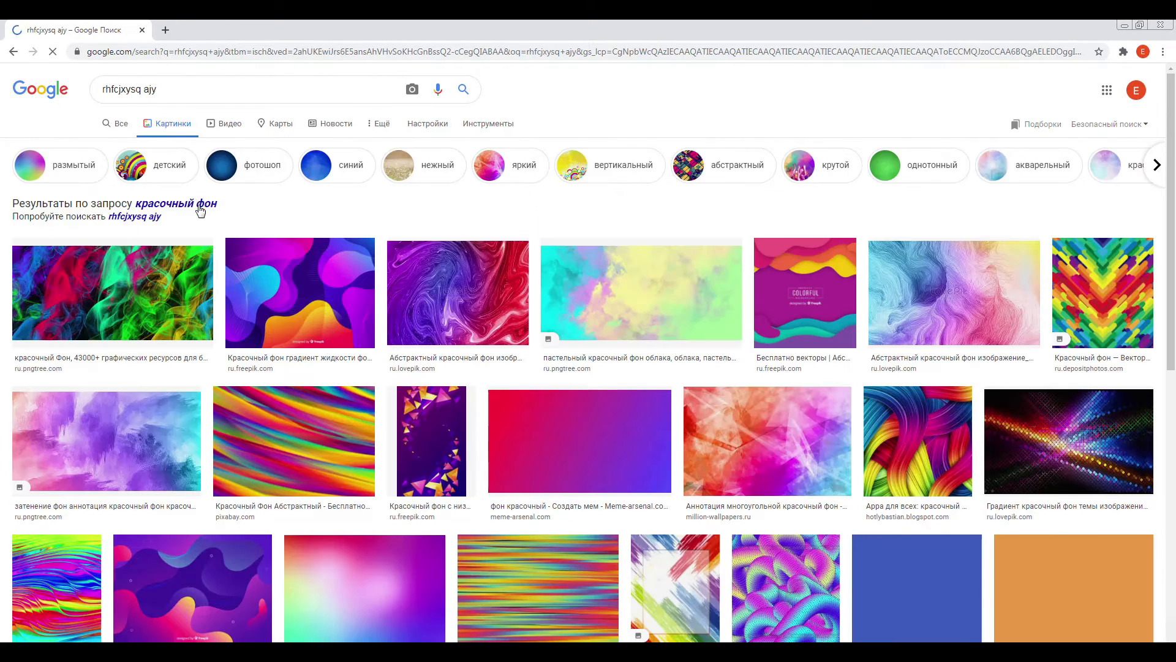
- Preview the colourful smoke picture, open its Pngtree page in a new tab, and look through the backgrounds offered there
left_click(176, 259)
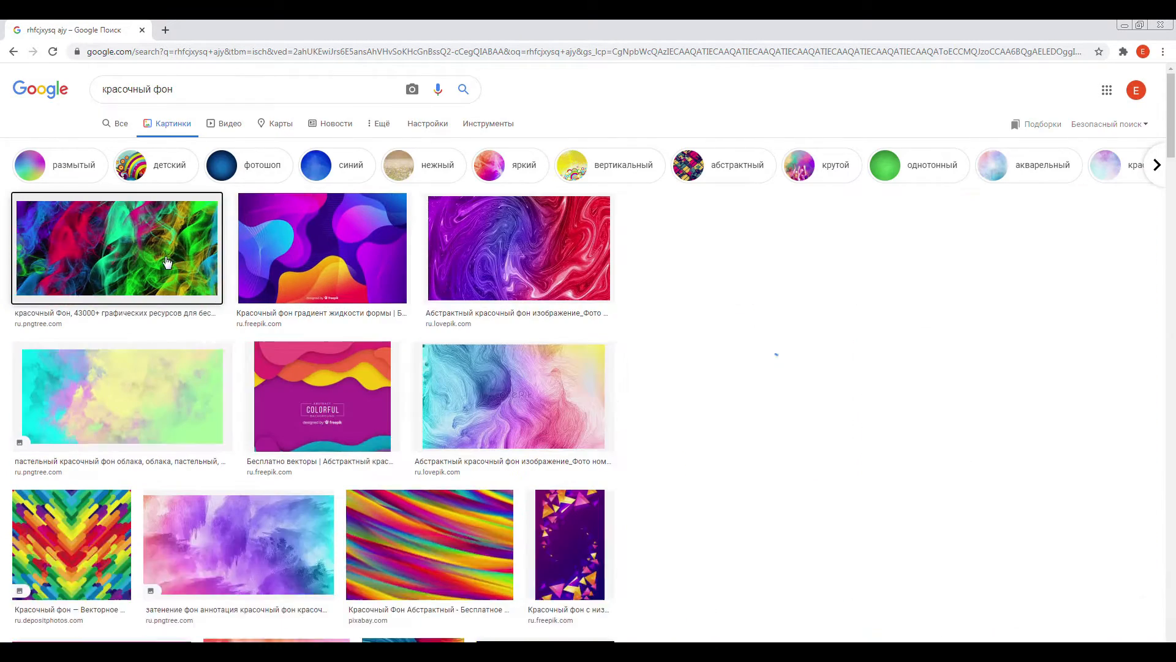
scroll(484, 427, "down", 7)
scroll(484, 425, "up", 3)
middle_click(747, 344)
scroll(360, 362, "down", 11)
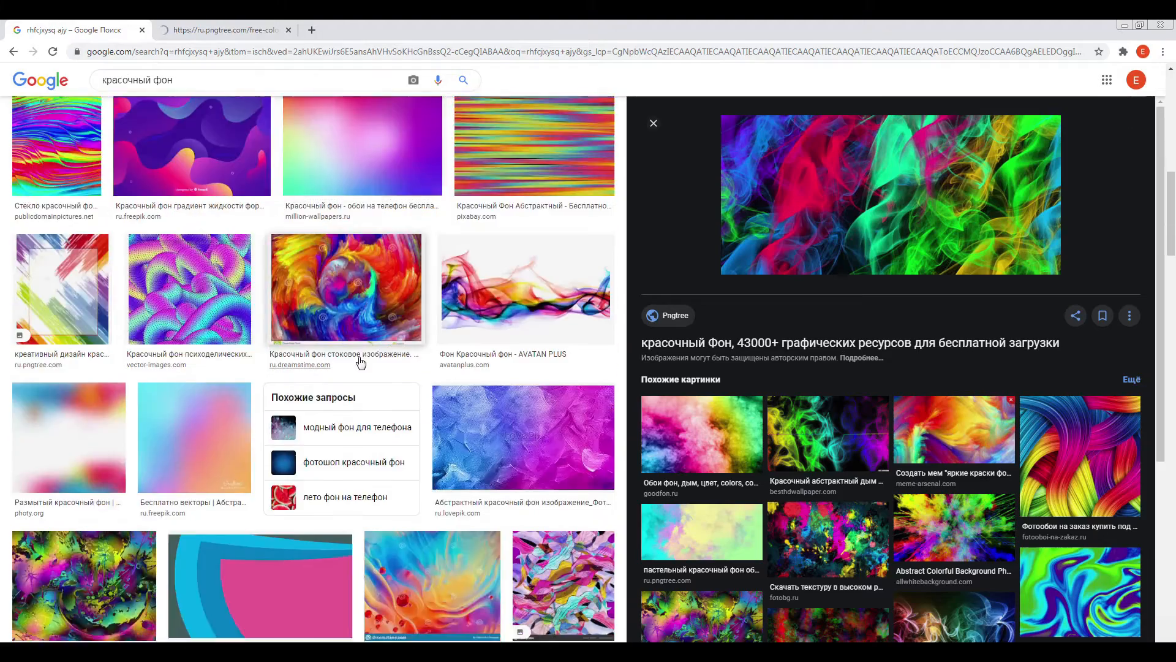
scroll(361, 362, "down", 2)
key("ctrl+Tab")
scroll(372, 355, "down", 10)
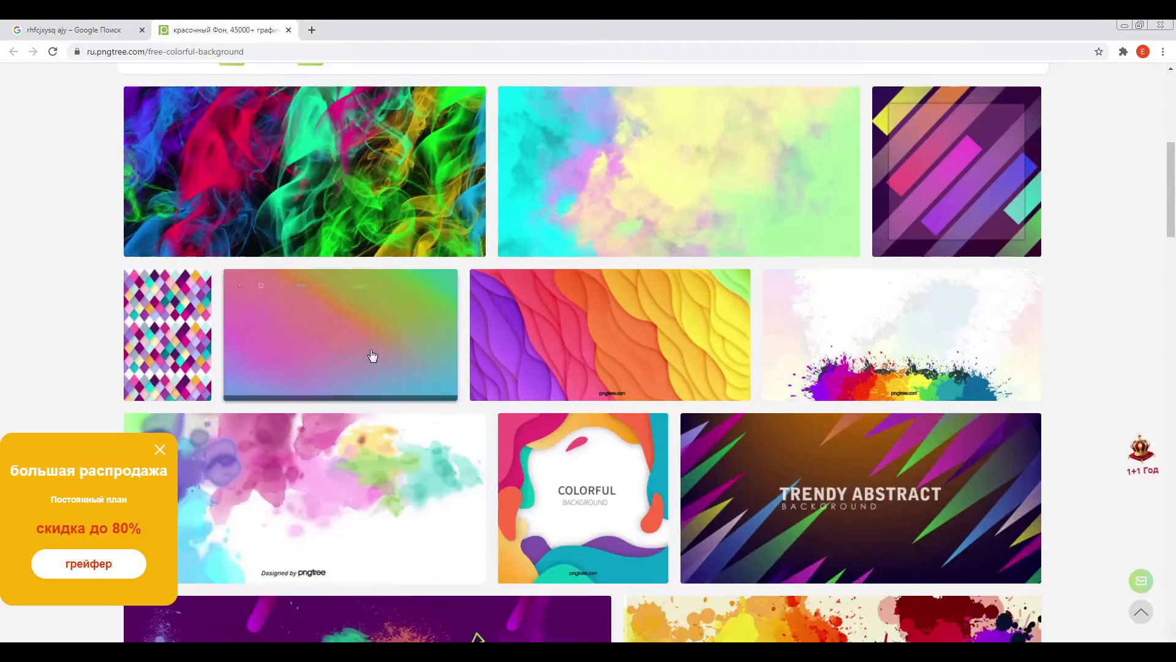
scroll(372, 354, "down", 5)
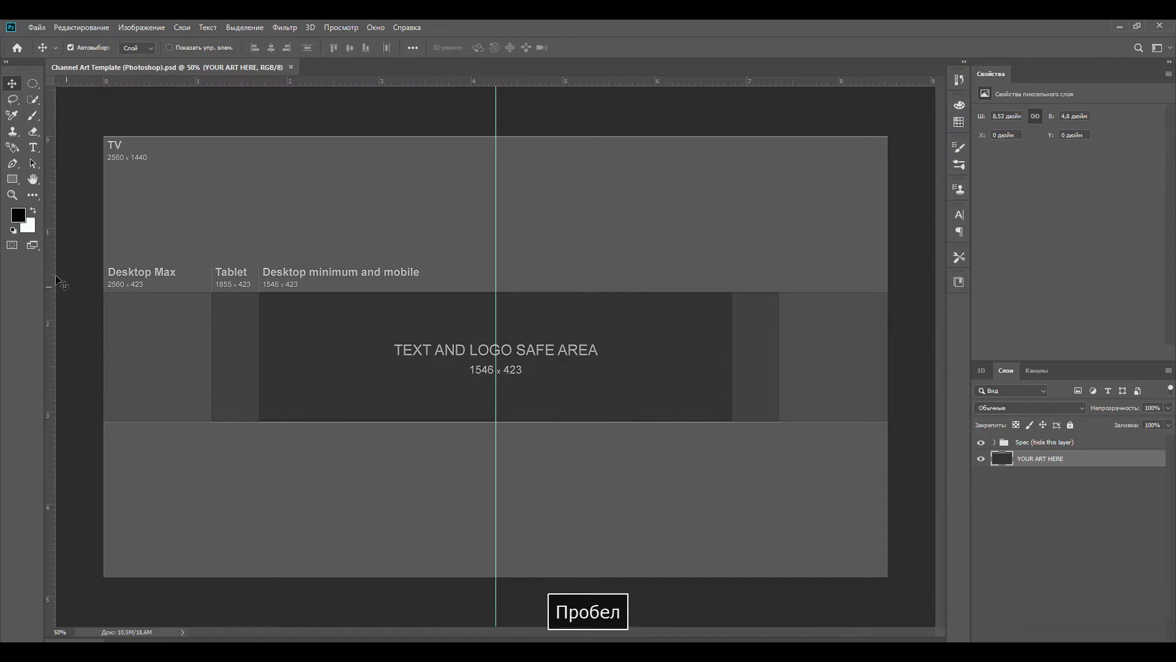
- Switch to Photoshop, add a layer above YOUR ART HERE in the channel art template, and dab it with a soft black 1000 px brush
key("ctrl+shift+alt+n")
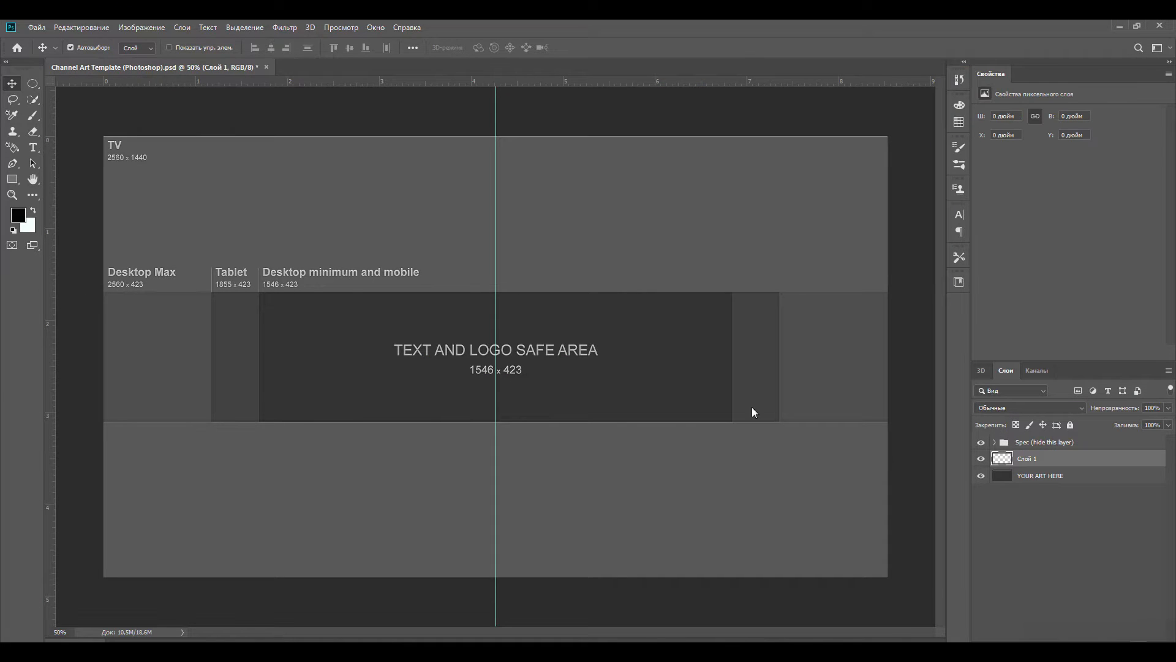
left_click(33, 116)
right_click(392, 303)
left_click_drag(640, 423, 640, 501)
left_click(280, 218)
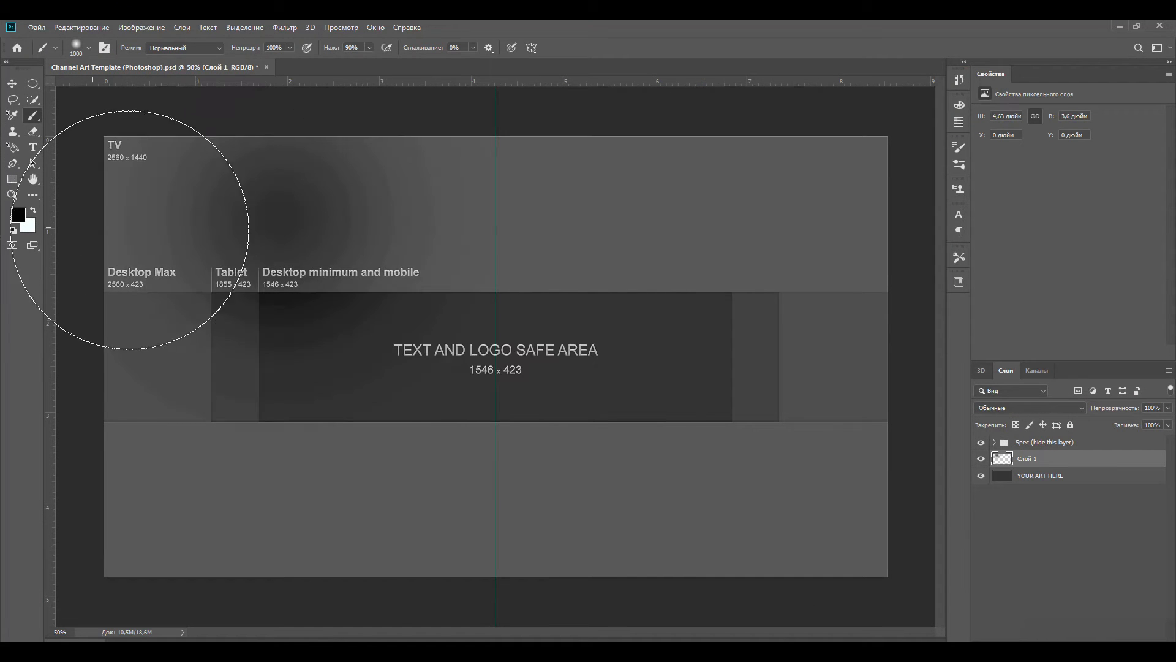
- Paint the whole channel art canvas very pale pink with a hard round 1000 px brush
left_click(18, 215)
left_click(572, 260)
right_click(571, 267)
left_click(288, 212)
left_click(19, 215)
left_click_drag(421, 324, 419, 285)
left_click(333, 362)
left_click(527, 284)
mouse_move(625, 245)
left_mouse_down()
mouse_move(136, 218)
mouse_move(155, 477)
mouse_move(208, 461)
mouse_move(701, 483)
mouse_move(800, 468)
mouse_move(800, 209)
mouse_move(1074, 463)
mouse_move(1048, 452)
left_mouse_up()
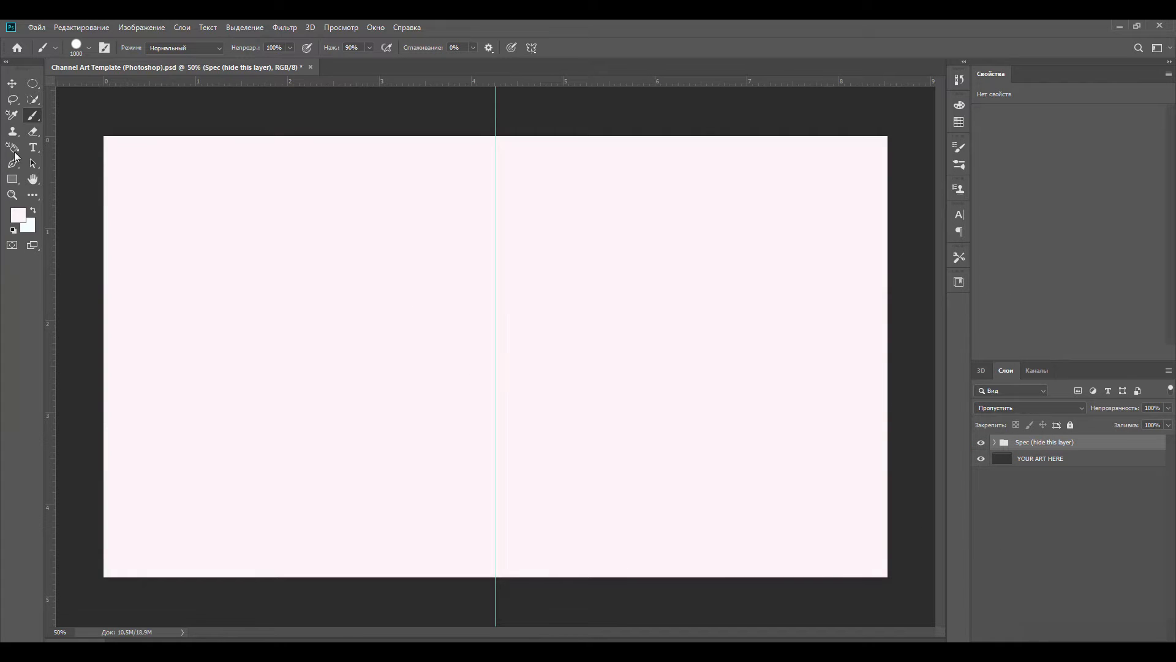
- Pick a cloud-shaped brush of 2472 px and try to stamp it on the Spec group
right_click(334, 308)
left_click_drag(582, 422, 589, 527)
left_click(424, 446)
left_click(498, 266)
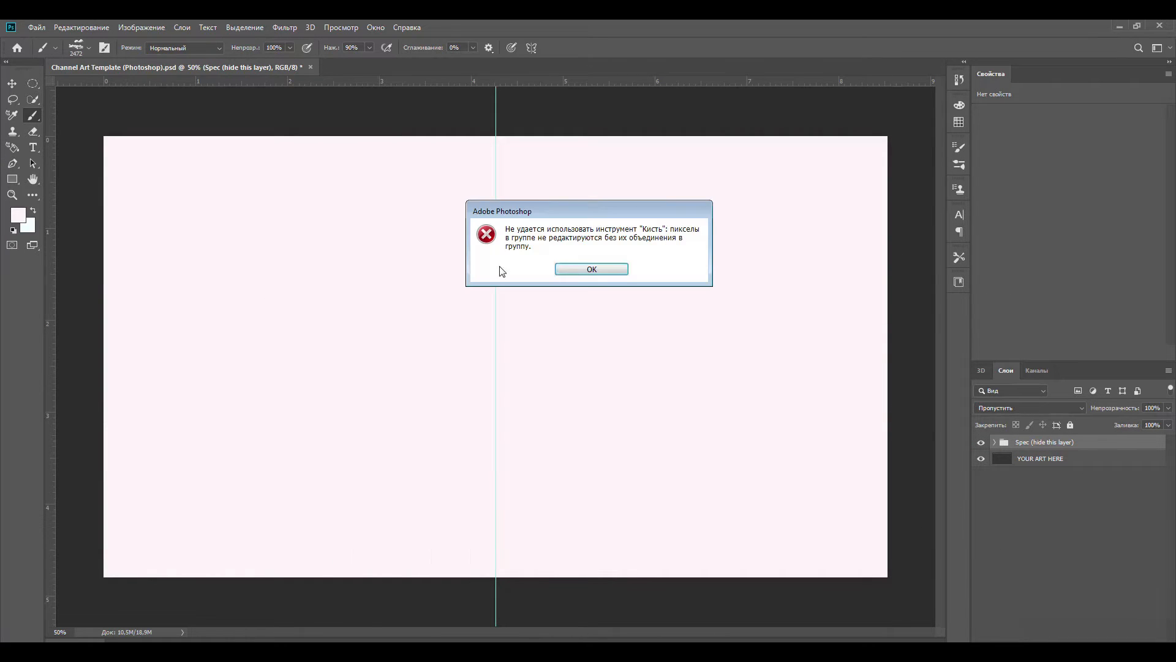
left_click(576, 272)
- Create a new layer above the Spec group and set the foreground colour to orange-red
left_click(1137, 390)
left_click(18, 214)
left_click_drag(334, 362, 403, 287)
left_click(534, 281)
- Stamp overlapping orange-red clouds across the whole banner on the new layer
left_click(327, 219)
left_click(617, 344)
left_click(305, 313)
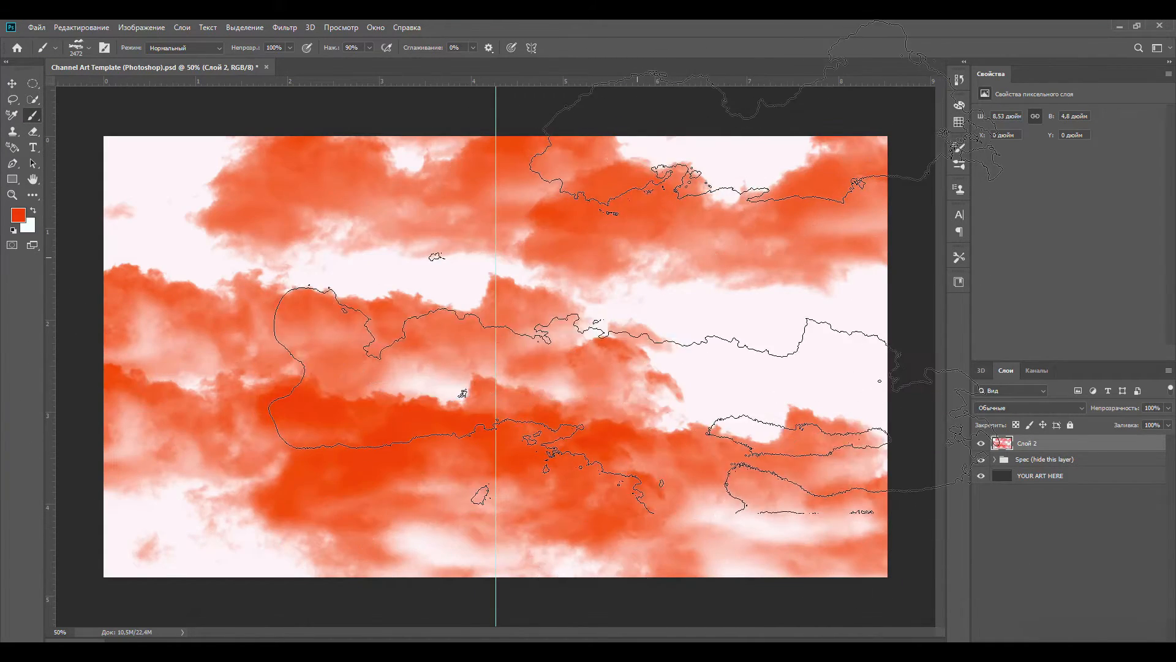
left_click(638, 236)
left_click(219, 376)
left_click(545, 370)
left_click(135, 284)
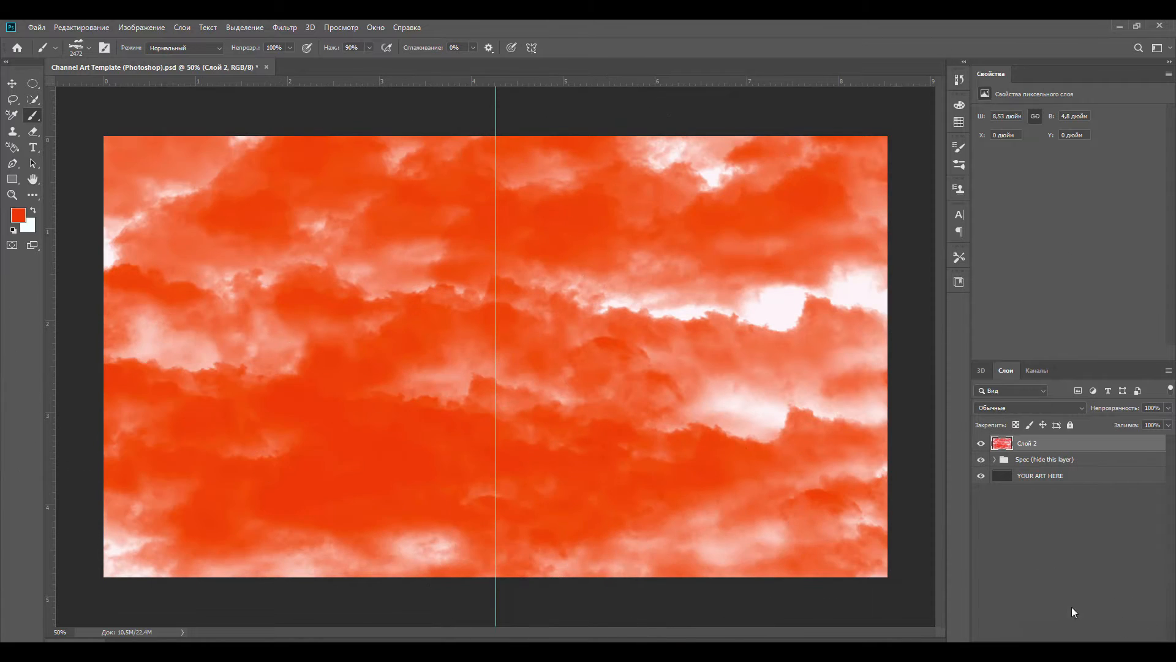
- On a new layer, stamp bright green (#2bfd00) clouds across the banner with the cloud brush resized to 1457 px
left_click(18, 214)
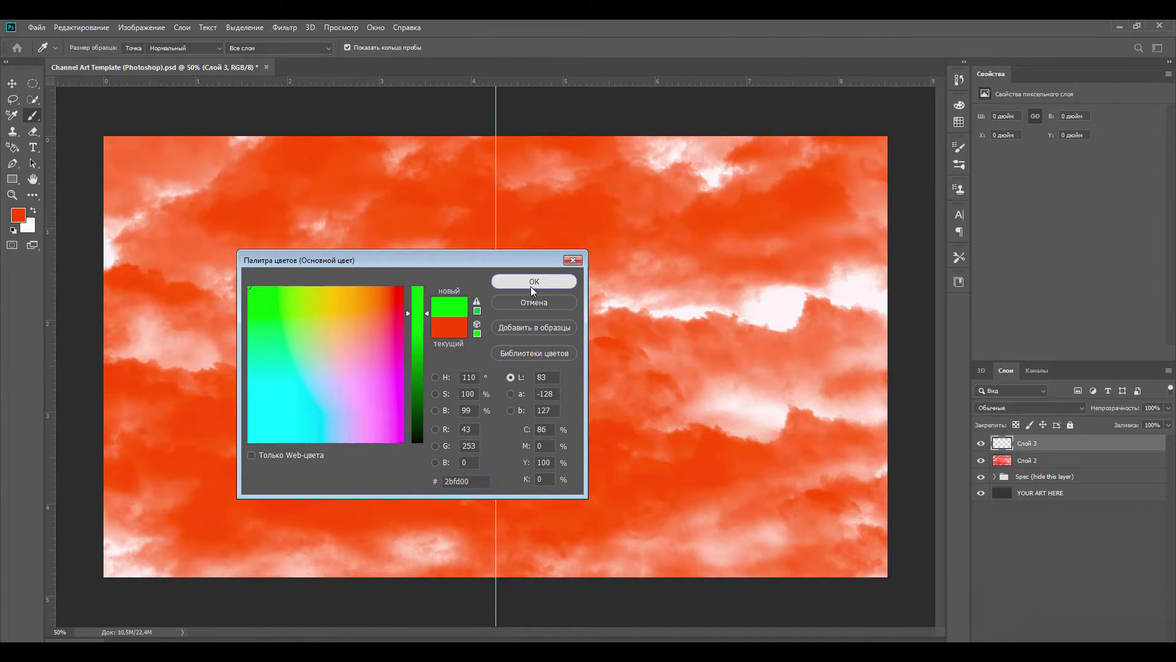
left_click(534, 281)
key("b")
right_click(627, 314)
left_click_drag(652, 311, 662, 313)
mouse_move(613, 144)
left_mouse_down()
mouse_move(288, 315)
mouse_move(695, 288)
mouse_move(202, 428)
left_mouse_up()
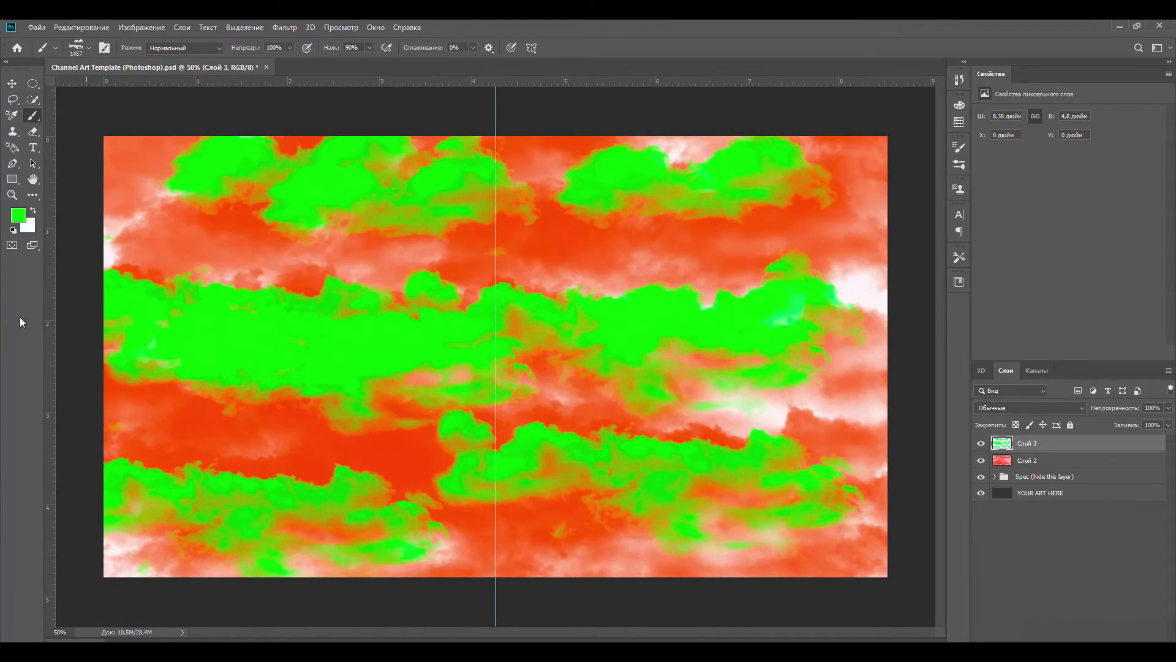
- Set the foreground colour to yellow and stamp yellow clouds over the green and red ones
left_click(18, 214)
left_click(412, 300)
left_click(534, 281)
mouse_move(766, 275)
left_mouse_down()
mouse_move(245, 269)
mouse_move(465, 508)
mouse_move(539, 236)
mouse_move(184, 343)
left_mouse_up()
- Change the foreground colour to blue and stamp overlapping blue clouds over most of the banner
left_click(18, 214)
left_click(417, 349)
left_click(534, 281)
mouse_move(869, 392)
left_mouse_down()
mouse_move(748, 302)
mouse_move(438, 373)
mouse_move(172, 153)
mouse_move(582, 319)
mouse_move(582, 520)
mouse_move(857, 428)
left_mouse_up()
left_click_drag(1021, 464, 1029, 445)
left_click(1028, 446)
- Try to blend the clouds with the Smudge tool, using a 174 px brush at 24% strength
left_click(89, 47)
scroll(257, 269, "down", 5)
left_click_drag(258, 269, 255, 183)
left_click(24, 251)
left_click(92, 196)
key("r")
mouse_move(319, 209)
left_mouse_down()
mouse_move(420, 232)
mouse_move(401, 198)
mouse_move(254, 288)
mouse_move(217, 357)
mouse_move(243, 417)
mouse_move(343, 429)
mouse_move(706, 372)
left_mouse_up()
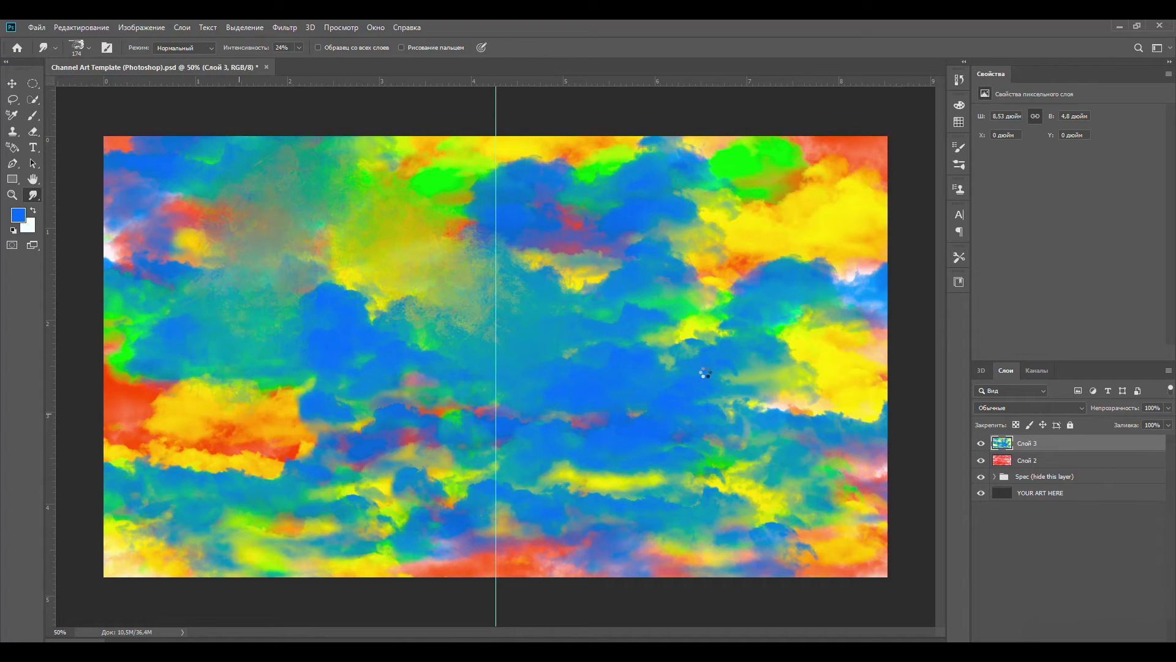
key("ctrl+z")
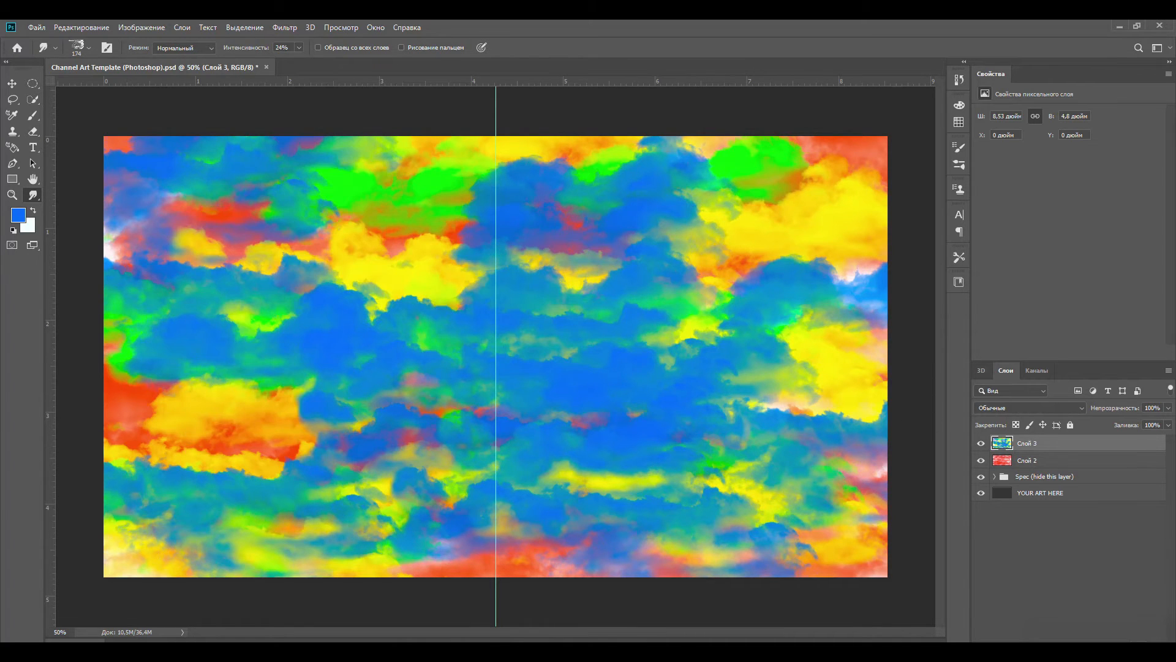
- Add an empty layer on top and merge the multicoloured cloud layer with the orange-red cloud layer
key("ctrl+shift+alt+n")
left_click(1029, 460)
key("ctrl+e")
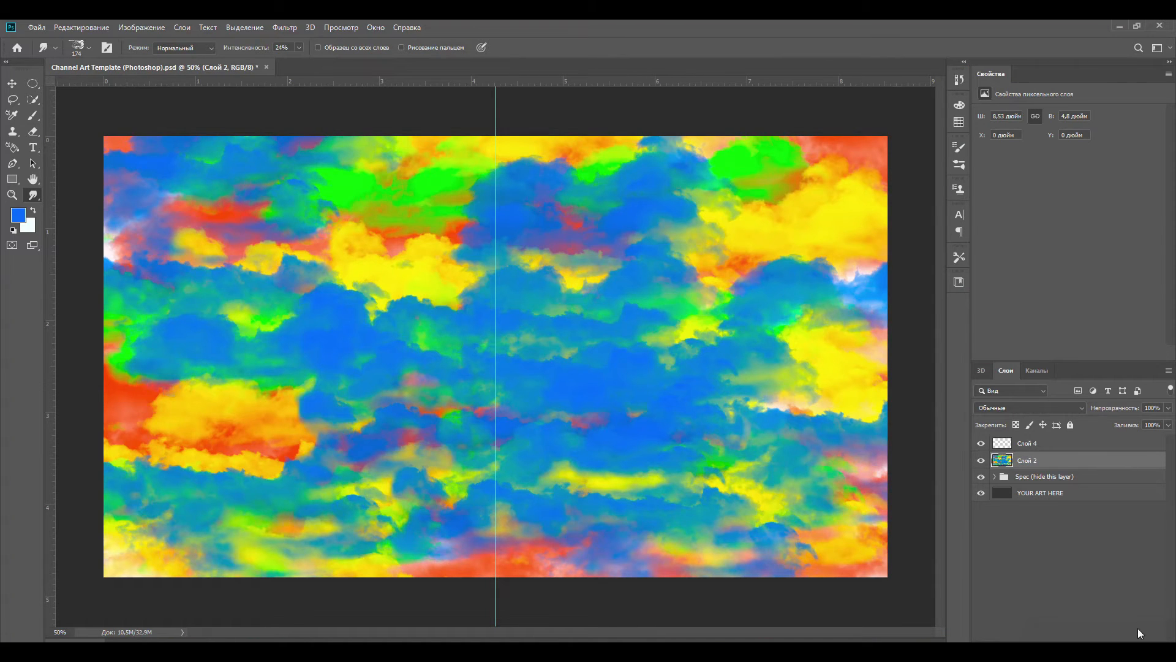
- Lower the merged cloud layer's opacity to 55% and delete the pale pink layer inside the Spec group
left_click_drag(1167, 416, 1142, 417)
left_click(1035, 492)
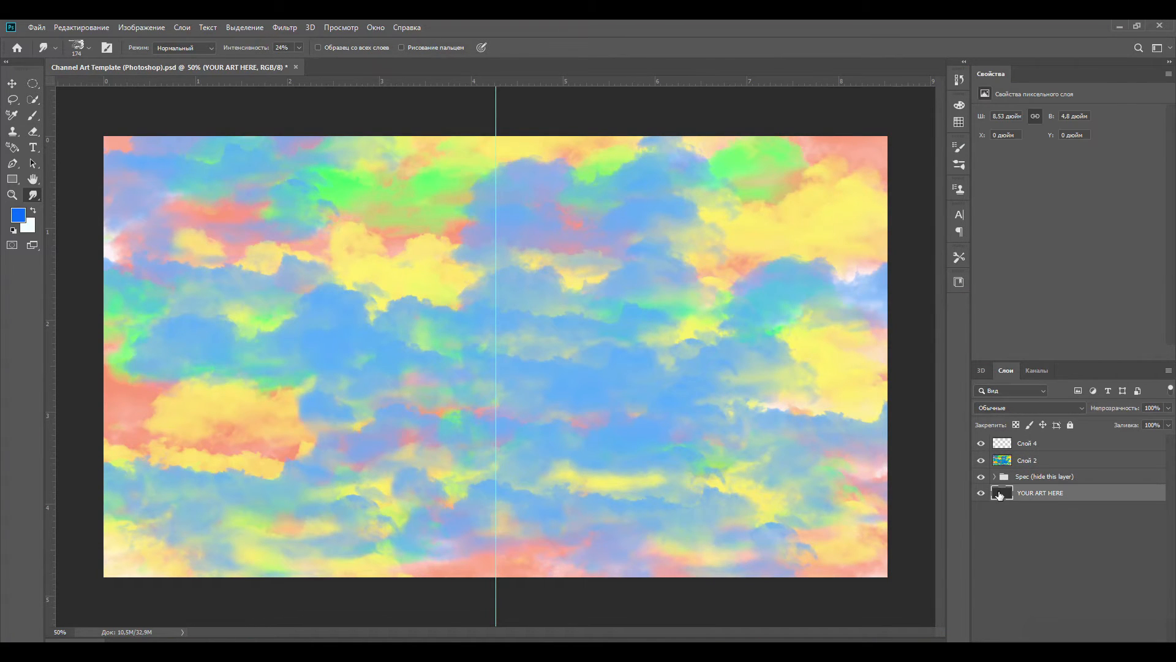
left_click(994, 477)
left_click(1023, 493)
key("Delete")
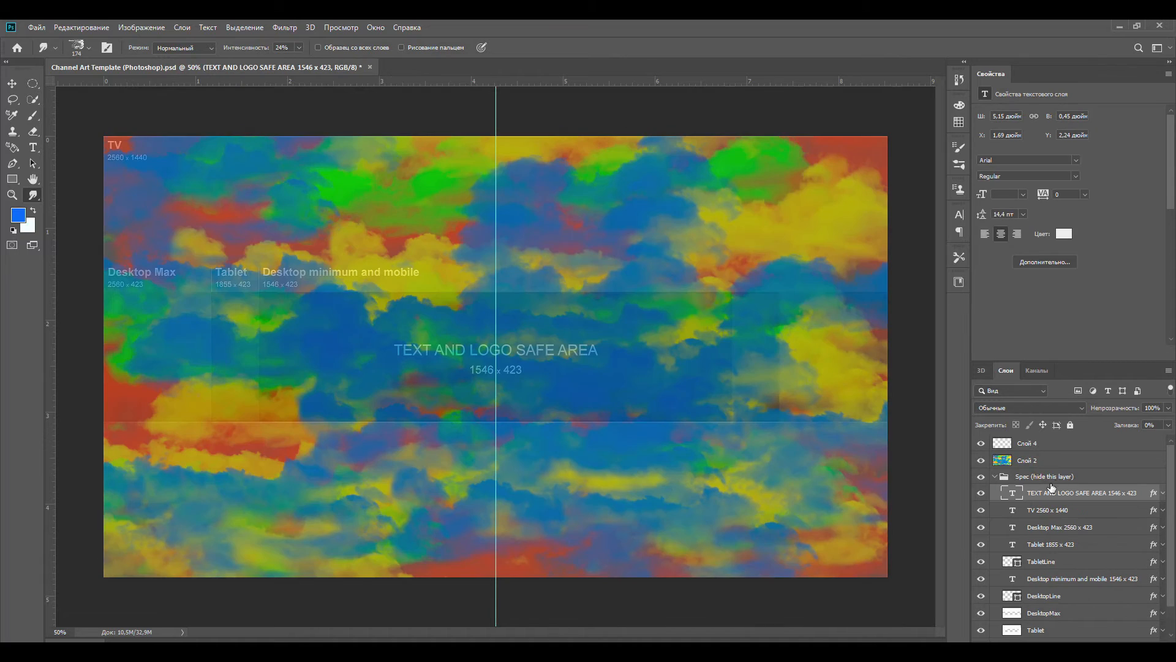
- Add a new layer above the Spec group and write NOVICOV ART on two lines in 72 pt Arial over the safe area
left_click(1049, 478)
key("ctrl+shift+alt+n")
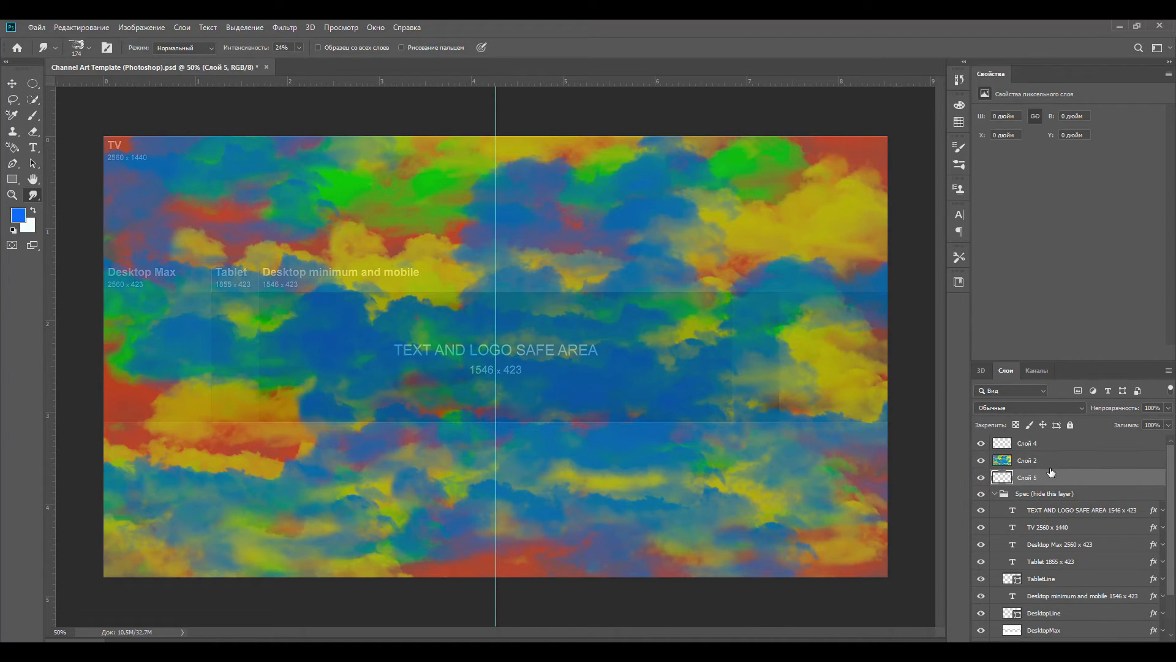
left_click(994, 493)
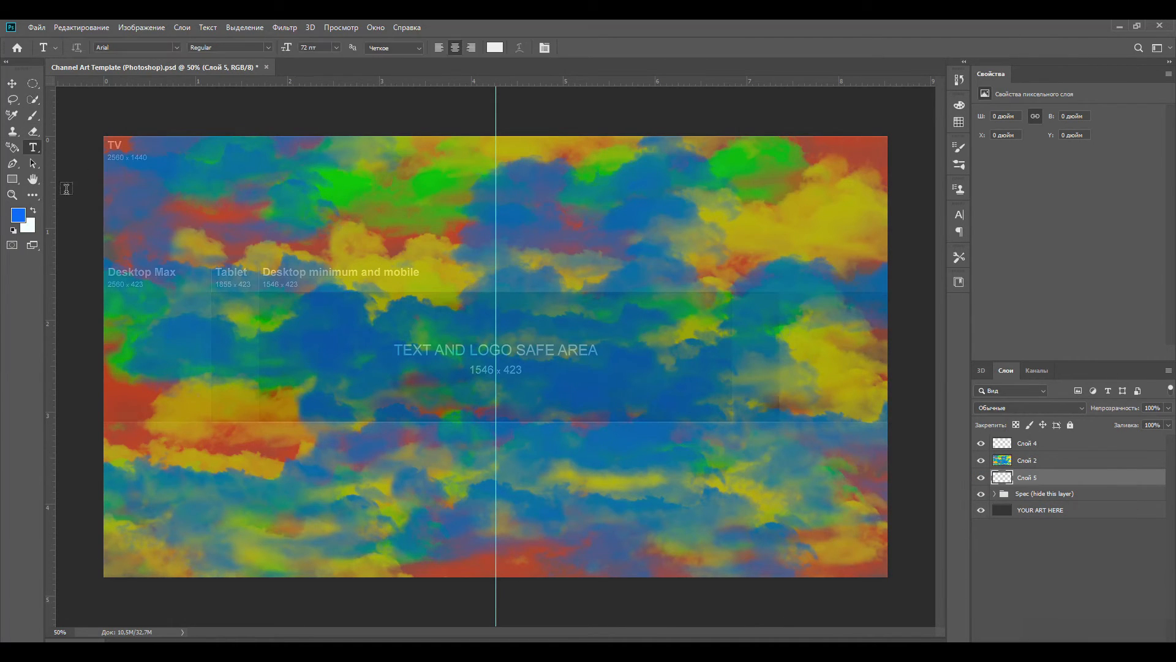
left_click(34, 148)
left_click(294, 362)
type("NOVICOV A")
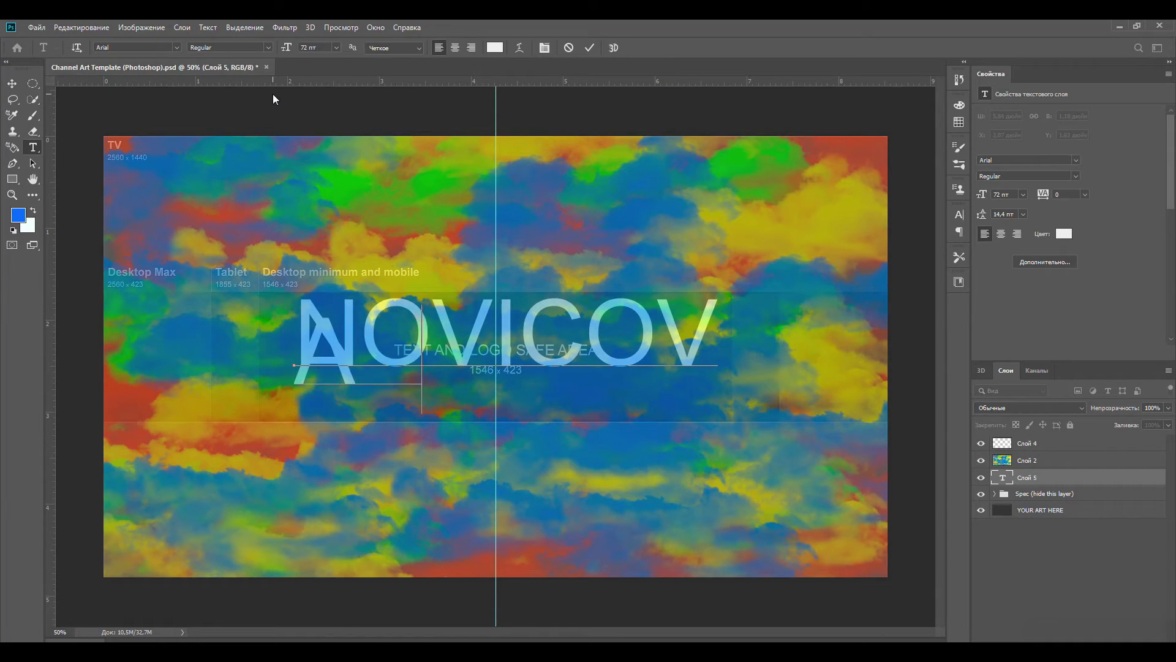
type("RT")
key("Return")
- Set the title text's font size to 60 pt and its line spacing to 30 pt
left_click(573, 278)
left_click_drag(479, 365, 297, 299)
left_click(335, 47)
left_click(314, 199)
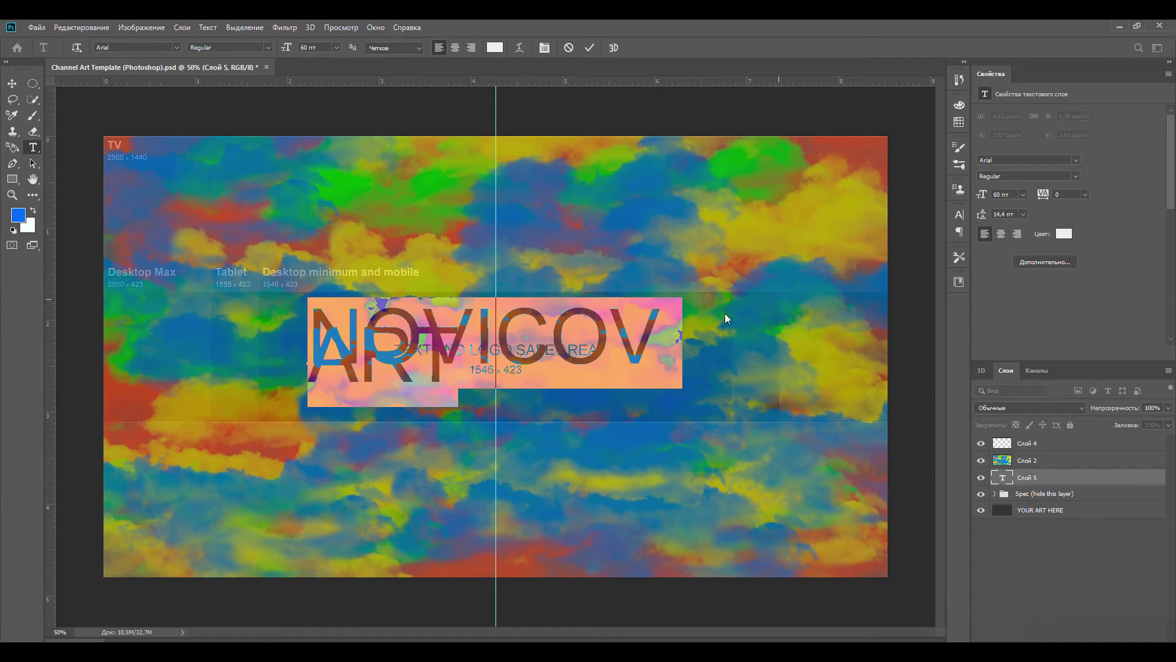
type("30")
key("Return")
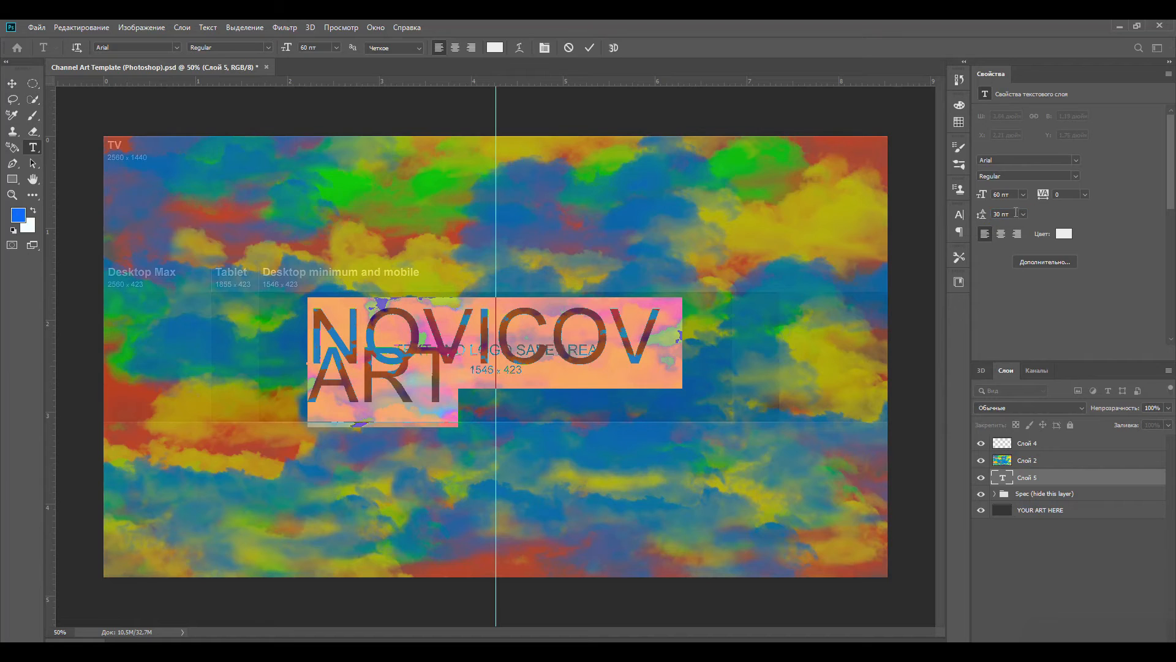
- Remove the ART line from the title text, shift NOVICOV slightly within the safe area and commit it
left_click(454, 387)
key("BackSpace")
key("BackSpace")
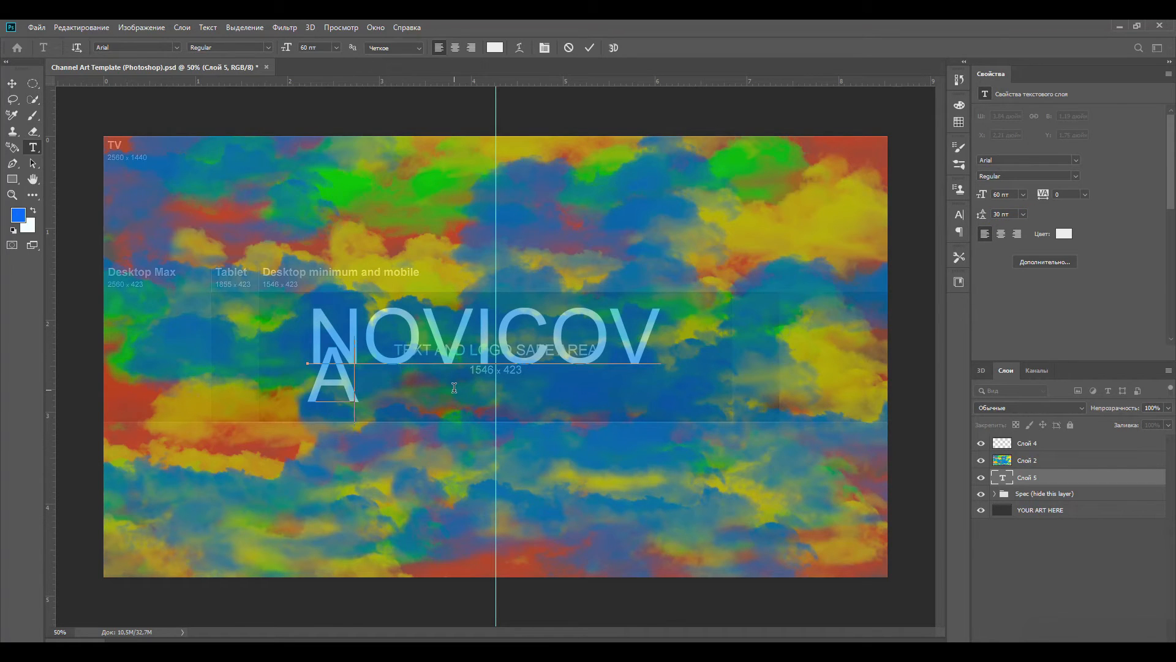
left_click_drag(698, 367, 702, 363)
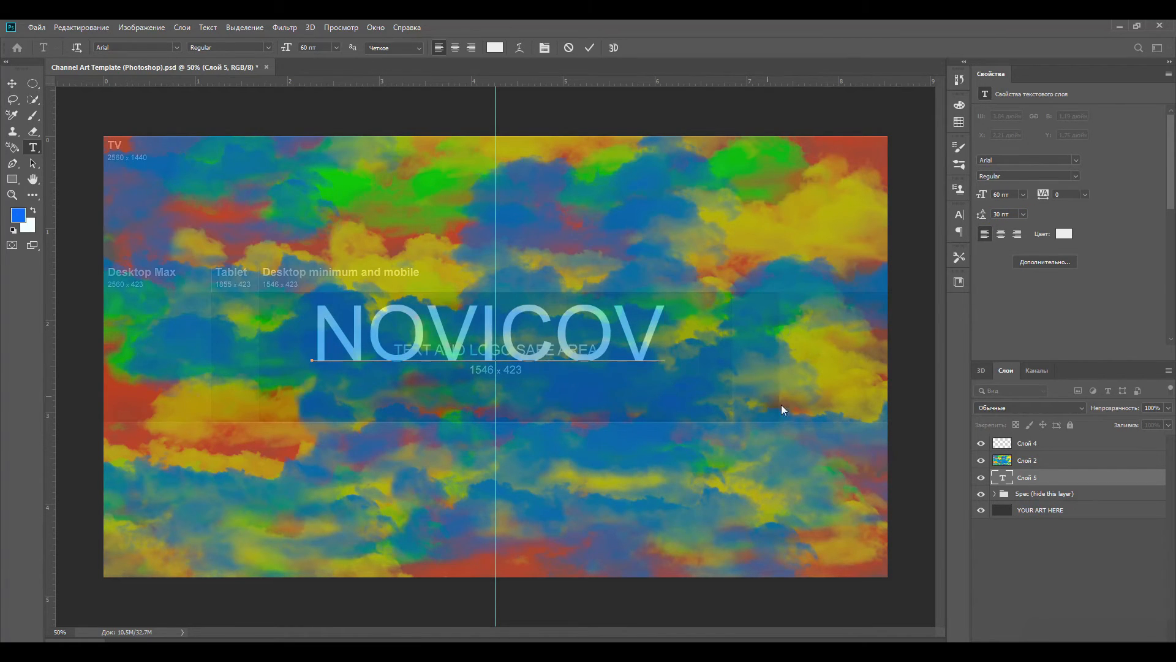
left_click(1022, 480)
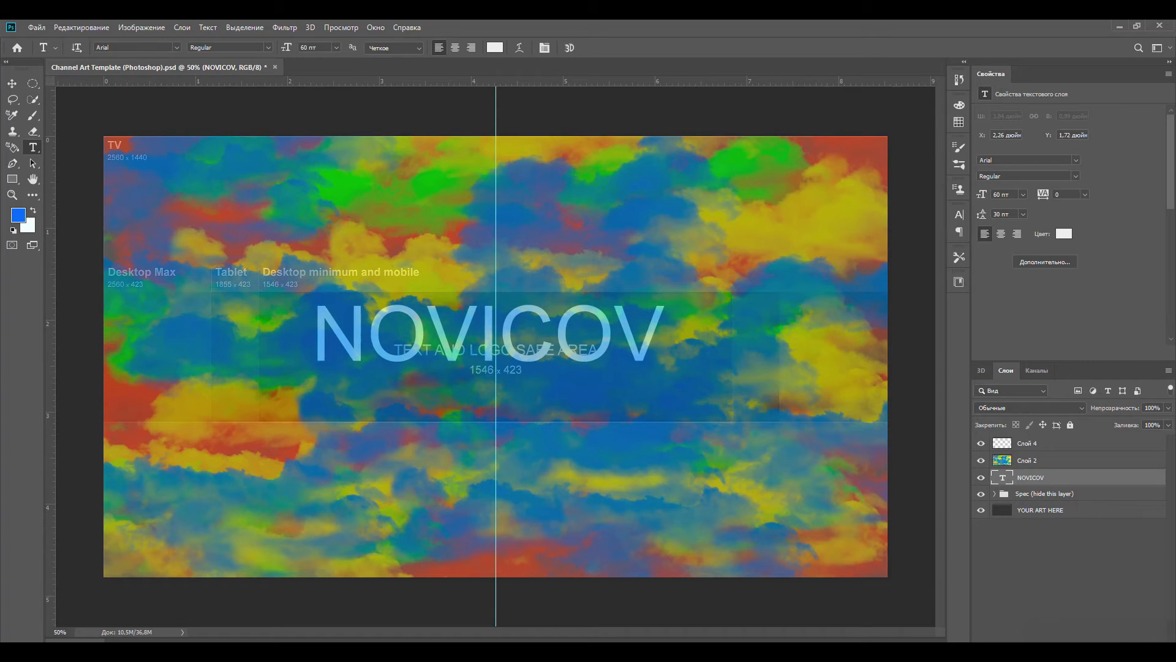
- Add a separate ART text at 55 pt, centred just below NOVICOV in the safe area
left_click(433, 398)
type("ART")
left_click_drag(610, 425, 586, 440)
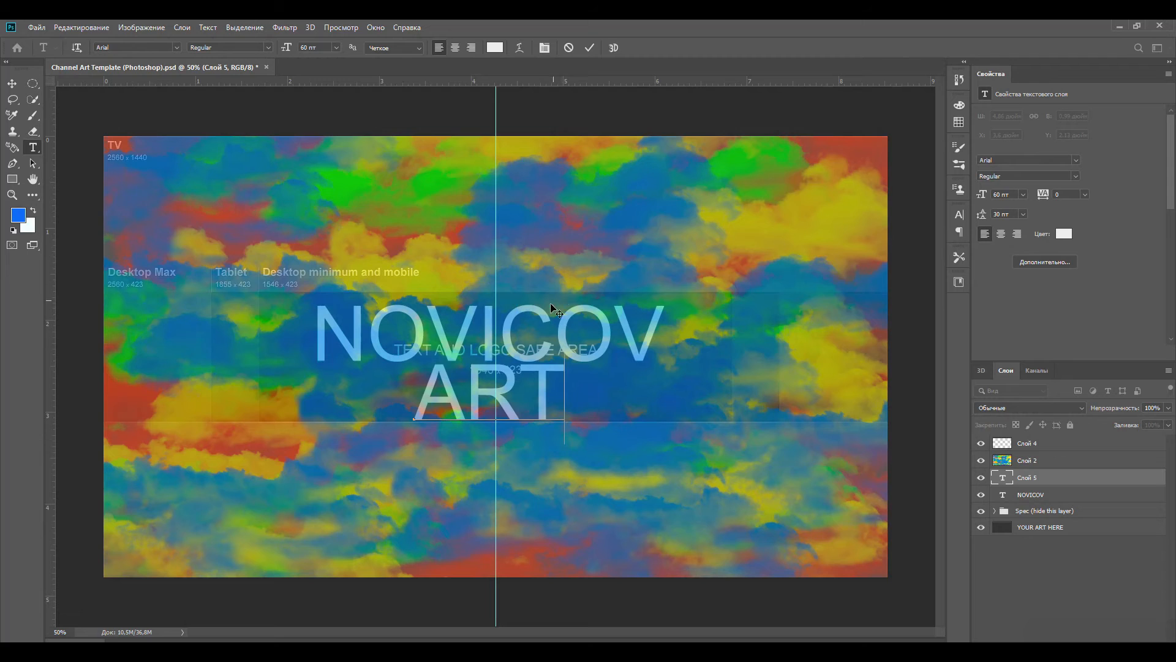
key("ctrl+a")
type("55")
key("Return")
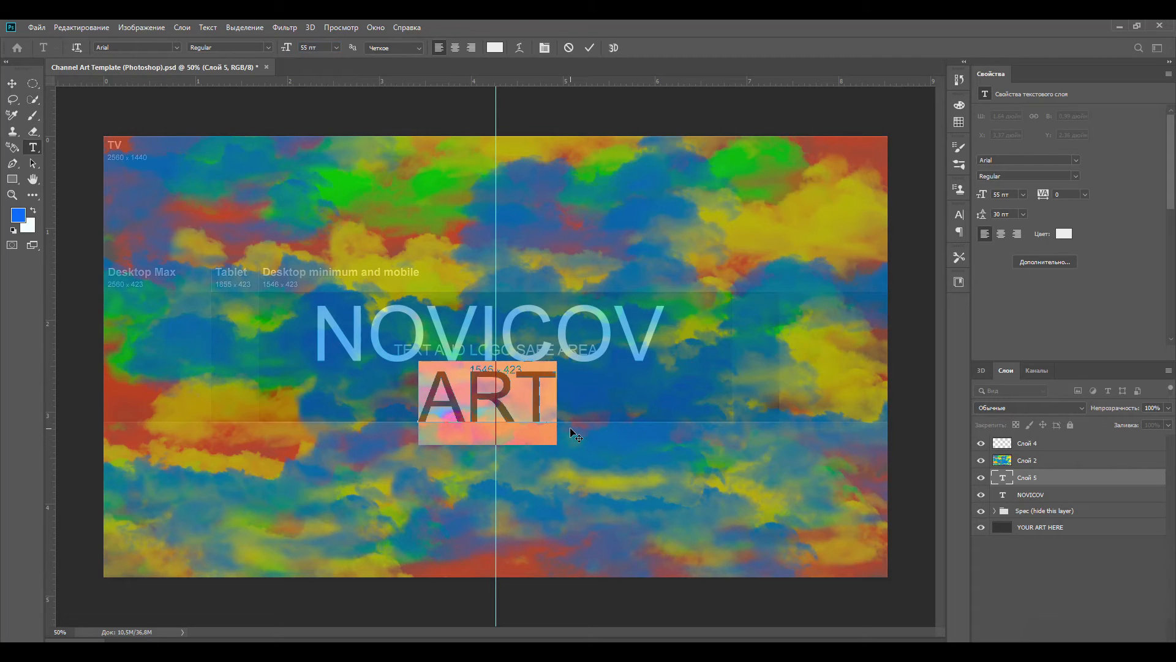
left_click(553, 399)
key("ctrl+plus")
key("ctrl+plus")
key("ctrl+e")
key("ctrl+e")
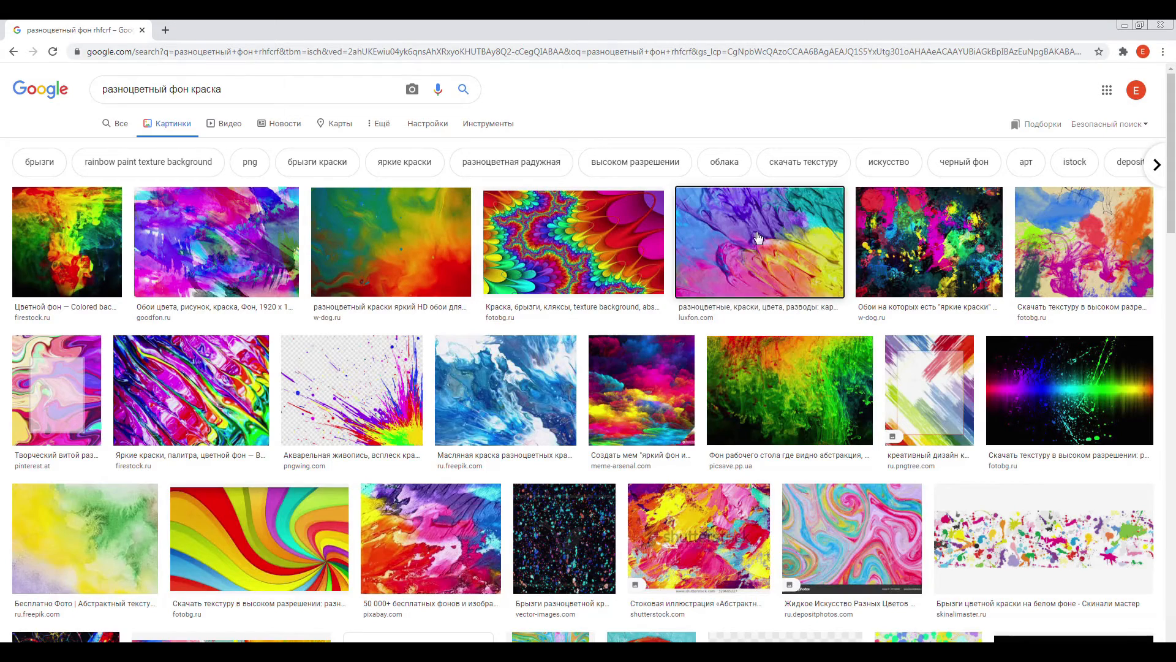
- Copy the colourful paint-texture image from outside the document and paste it above the ART text layer
left_click(758, 237)
right_click(924, 282)
left_click(968, 417)
left_click(98, 650)
key("ctrl+v")
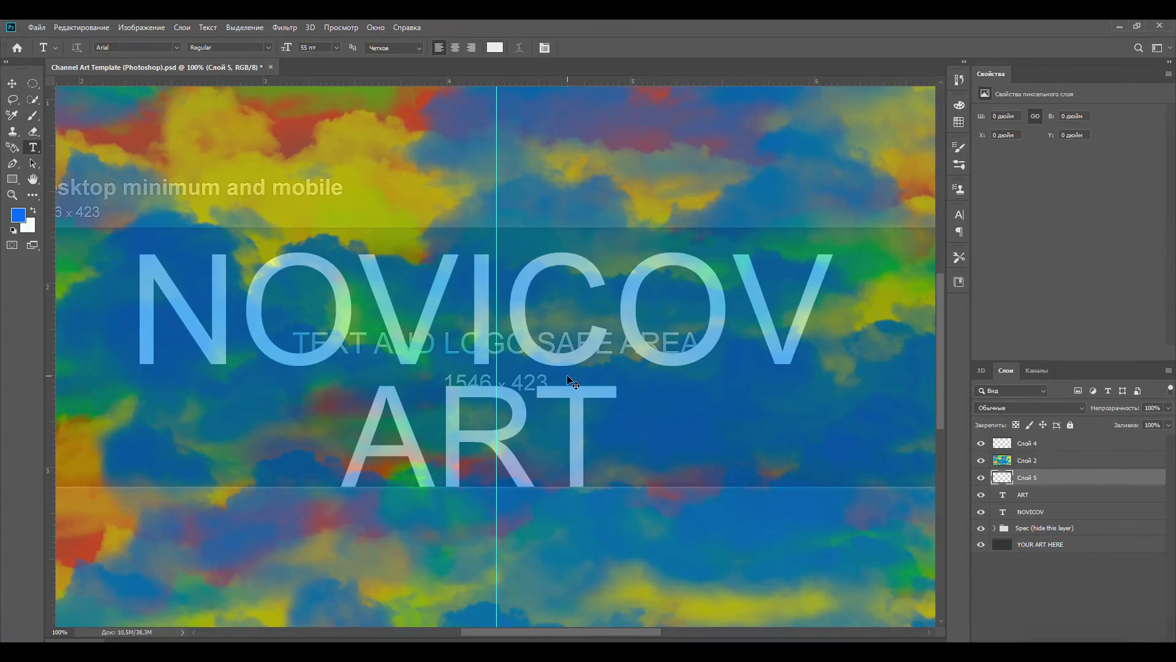
- Clip the pasted paint-texture image to the ART text with a clipping mask
key("ctrl+minus")
key("ctrl+minus")
key("ctrl+minus")
key("ctrl+plus")
right_click(977, 478)
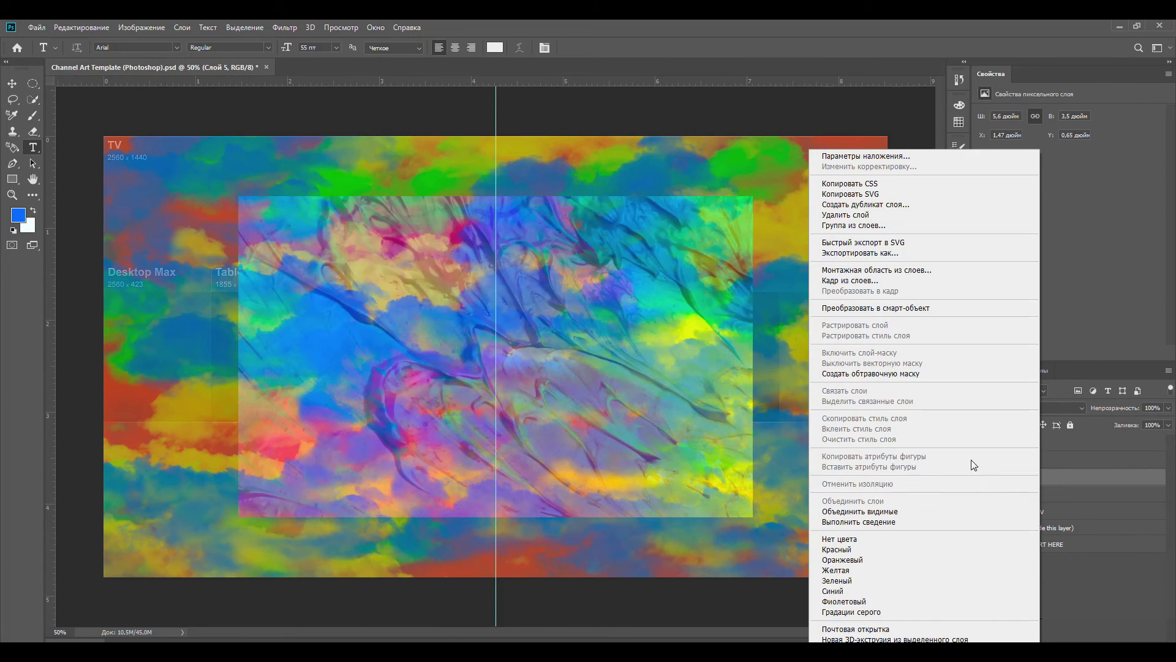
left_click(919, 374)
key("ctrl+plus")
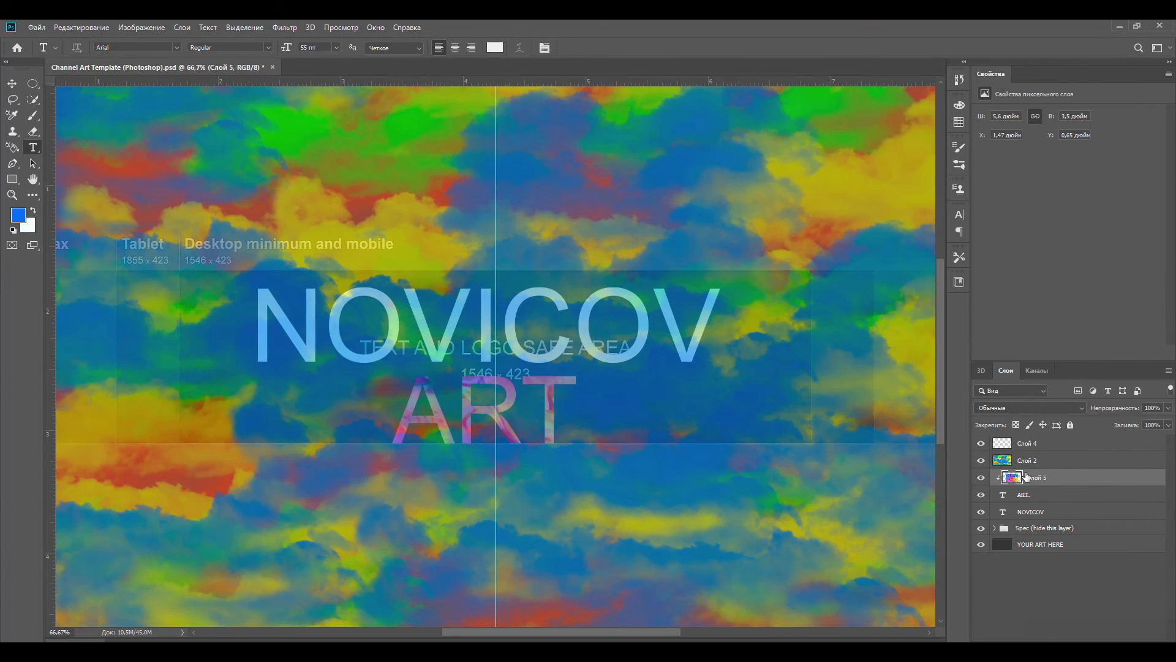
- Paste the paint-texture image again above the NOVICOV text and clip it to those letters
left_click(1032, 463)
left_click(1042, 497)
left_click(1041, 512)
key("ctrl+v")
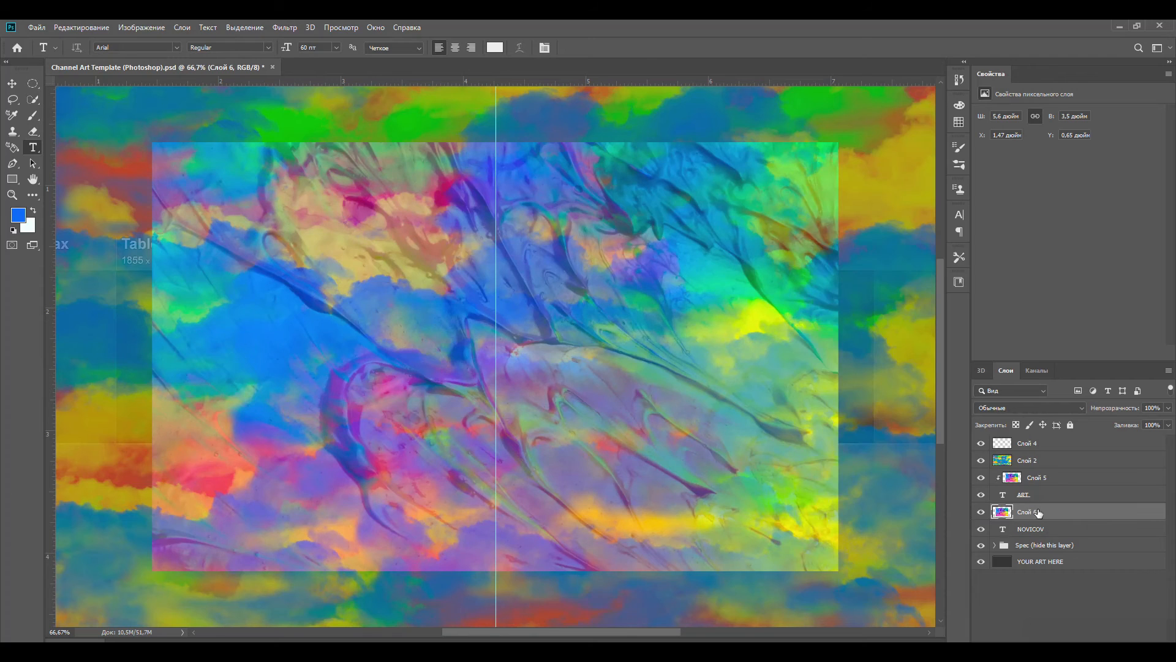
right_click(1043, 516)
left_click(937, 374)
- Restore the cloud layer's opacity to 100% and move it below the NOVICOV text layer
left_click(1035, 460)
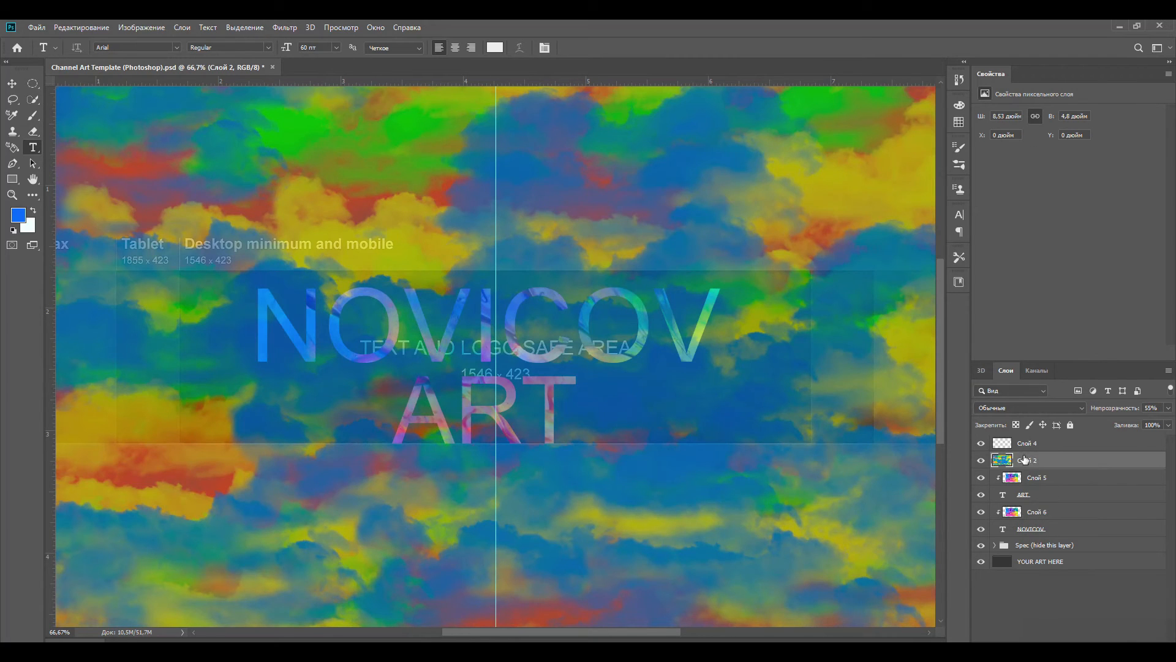
left_click_drag(1169, 413, 1174, 429)
left_click_drag(1029, 460, 1035, 536)
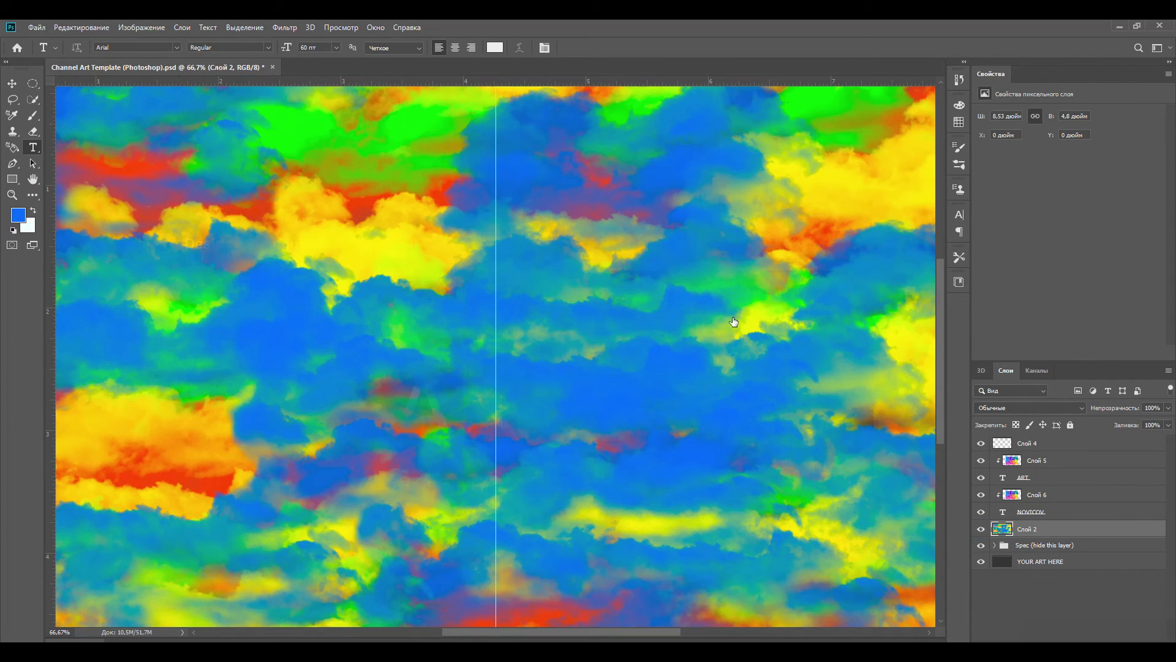
key("ctrl+plus")
key("ctrl+minus")
key("ctrl+minus")
key("ctrl+plus")
key("ctrl+plus")
left_click(961, 109)
left_click(959, 122)
left_click(965, 164)
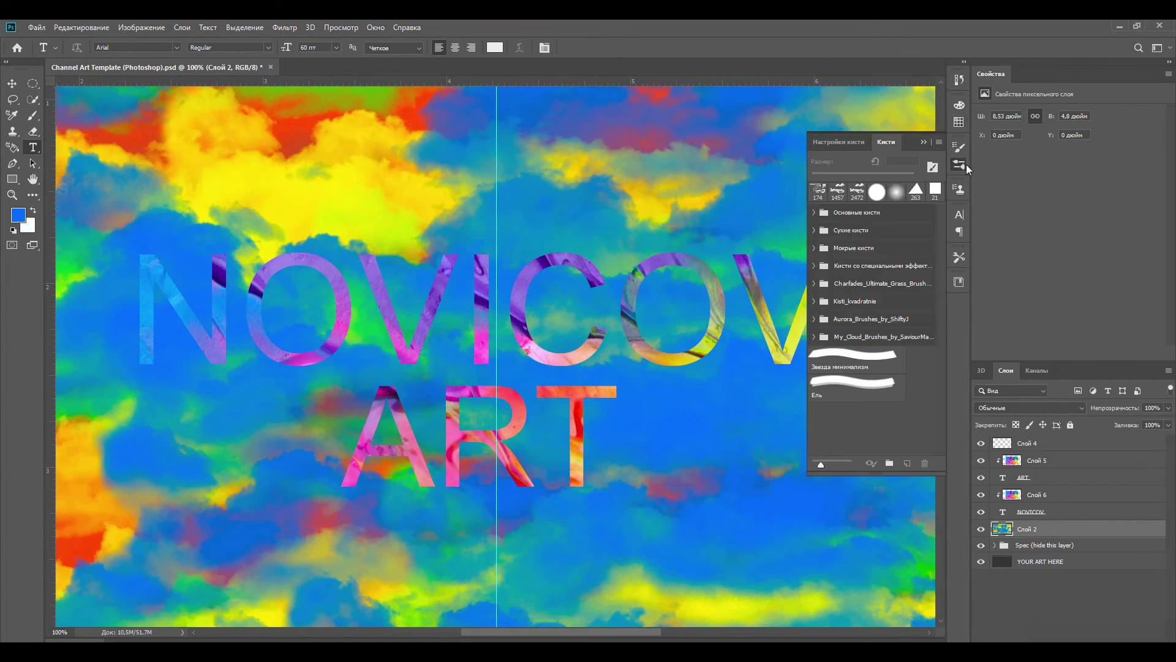
left_click(963, 162)
left_click(1069, 501)
left_click(898, 514, "ctrl")
key("ctrl+minus")
key("ctrl+minus")
- Choose a soft round 1457 px brush and set the foreground colour to black (#000000)
left_click(33, 116)
right_click(389, 320)
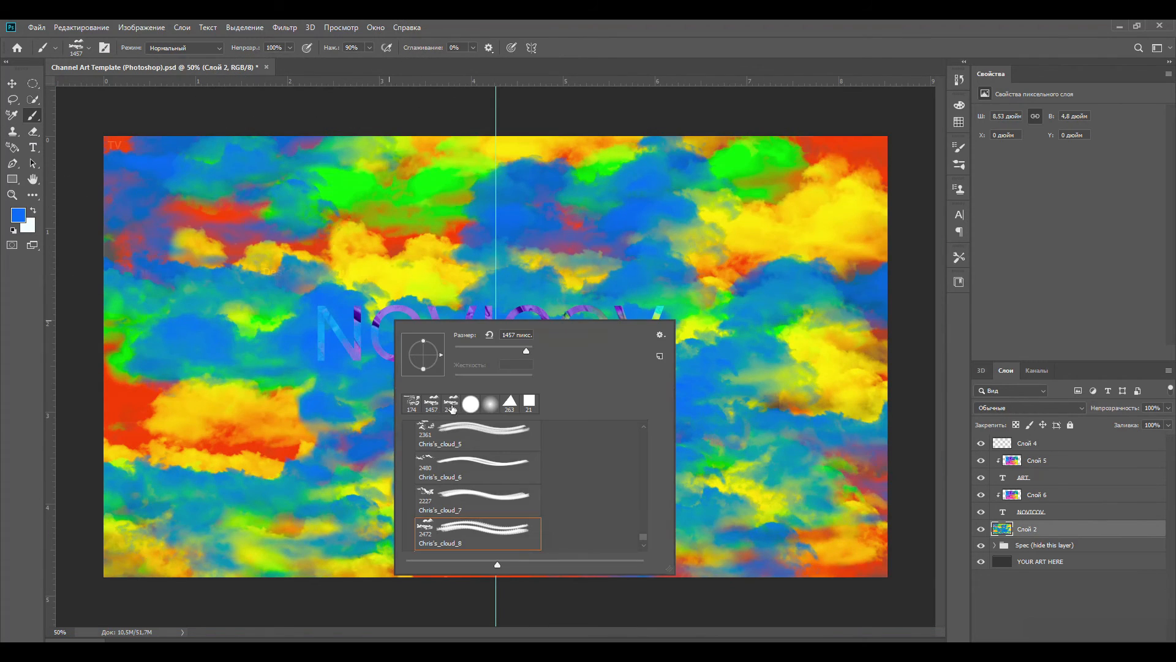
left_click(18, 215)
left_click_drag(275, 319, 164, 171)
left_click_drag(424, 378, 424, 452)
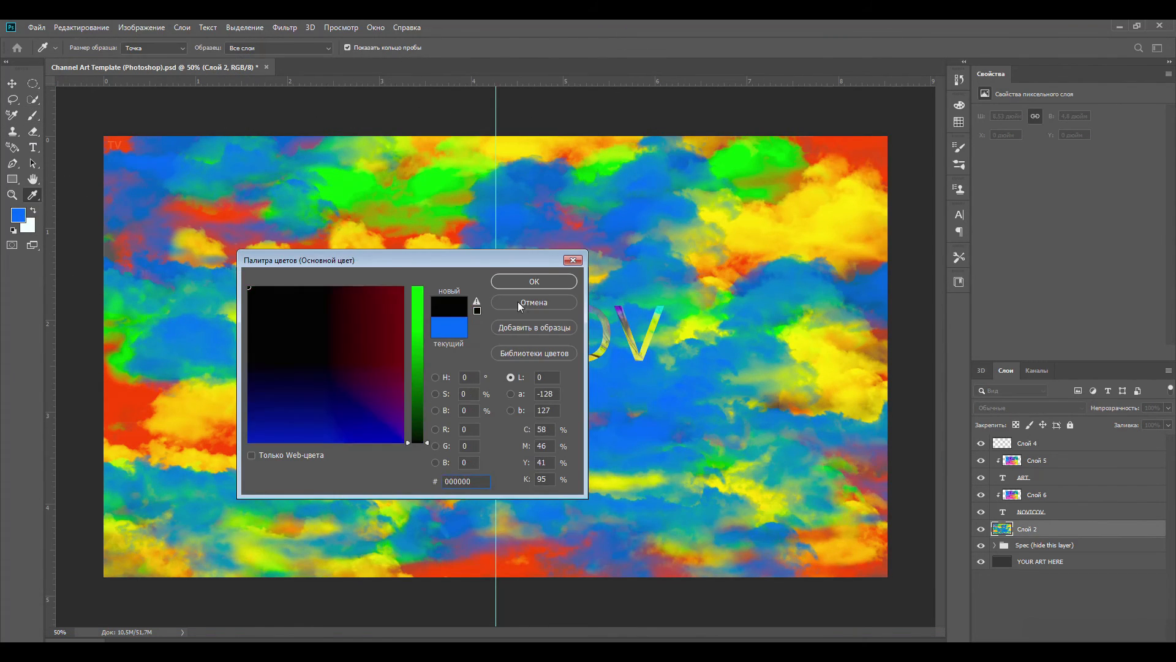
left_click(532, 282)
- Try darkening the cloud layer behind the title with soft black strokes and 61% layer opacity, and undo it all
left_click(351, 361)
left_click(584, 357)
key("ctrl+plus")
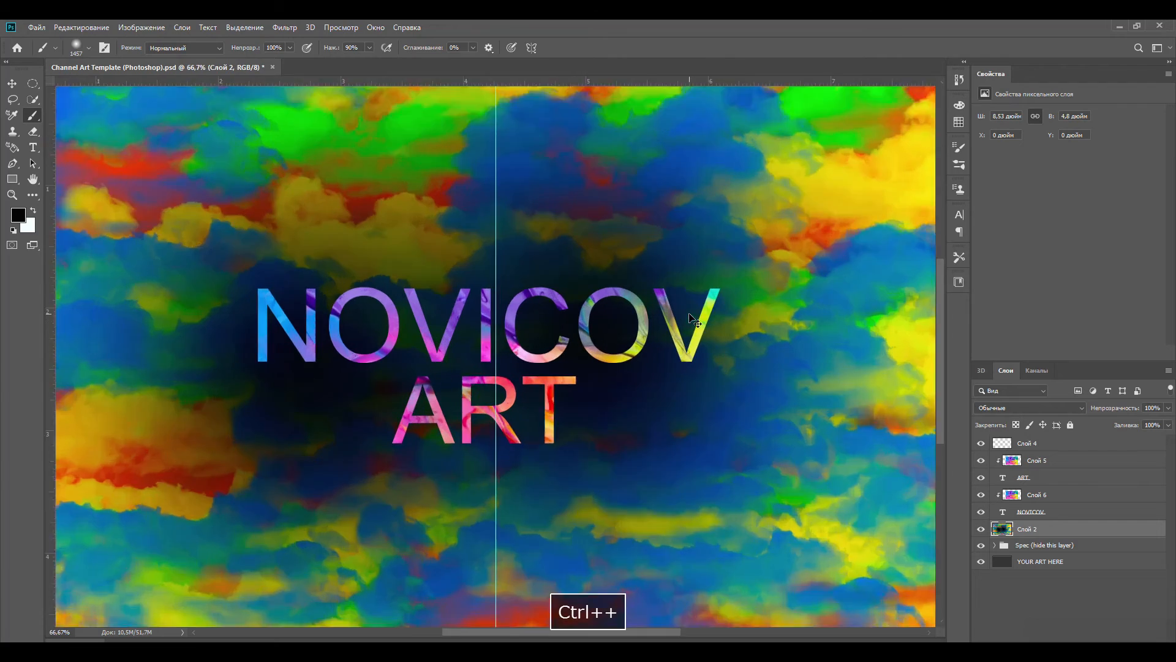
left_click_drag(575, 366, 429, 343)
left_click_drag(1167, 422, 1146, 425)
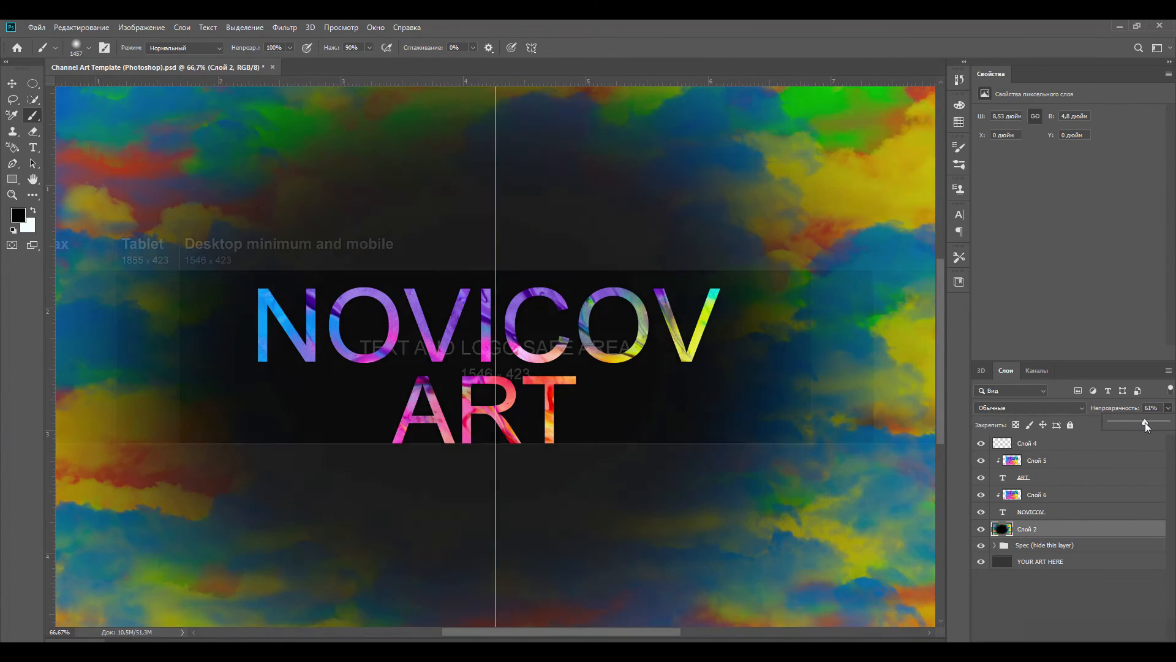
key("ctrl+z")
key("ctrl+z")
key("ctrl+z")
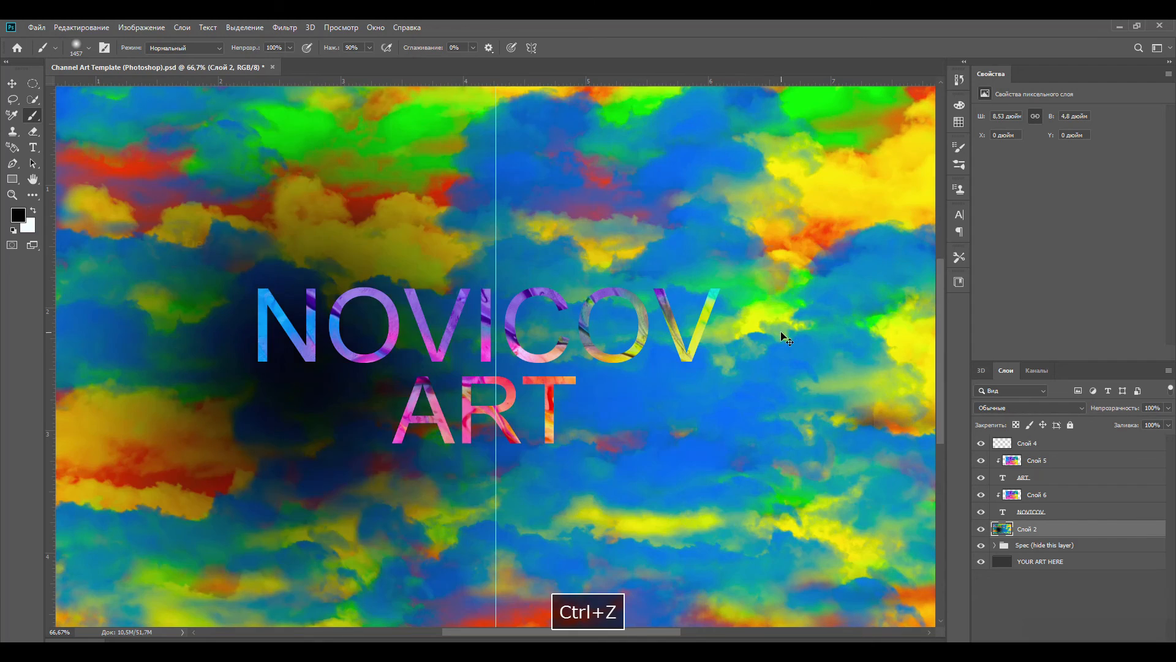
key("ctrl+z")
- On a new layer above the clouds, stamp a soft black 1811 px spot behind the title, and select the YOUR ART HERE layer
right_click(483, 308)
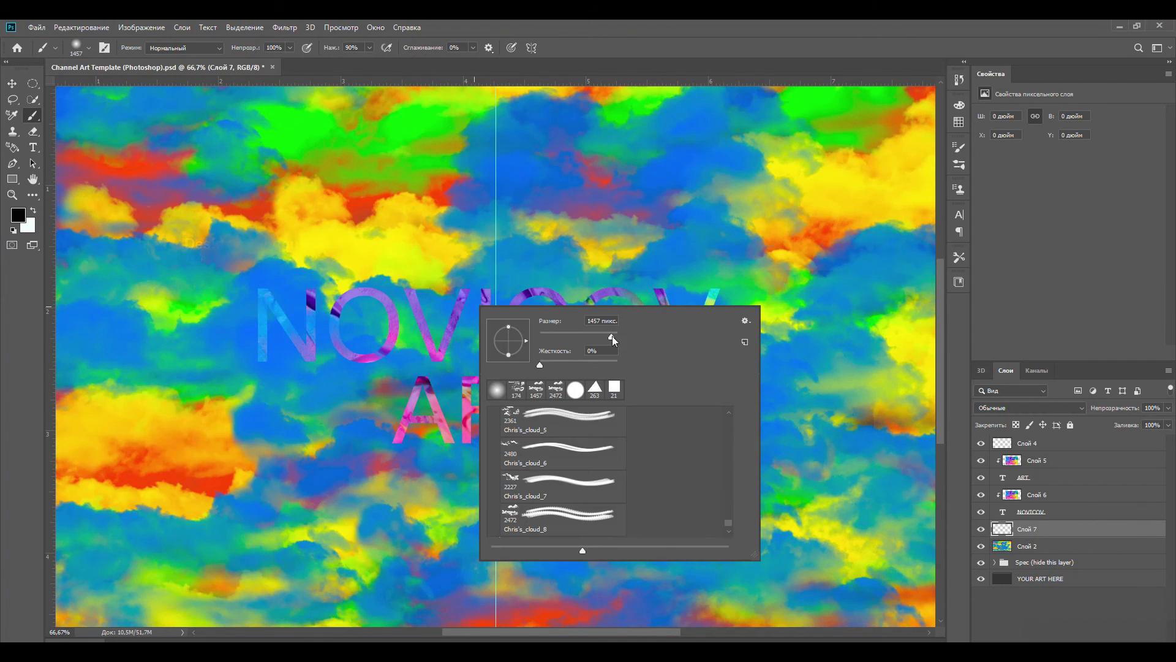
left_click(1, 177)
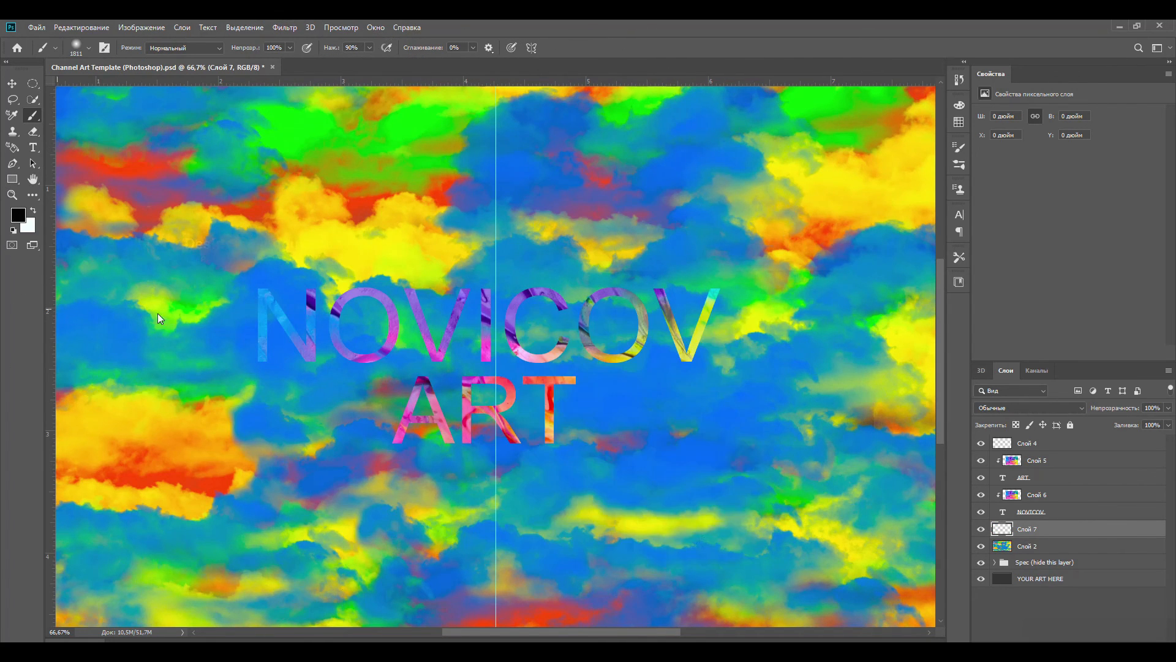
left_click(489, 349)
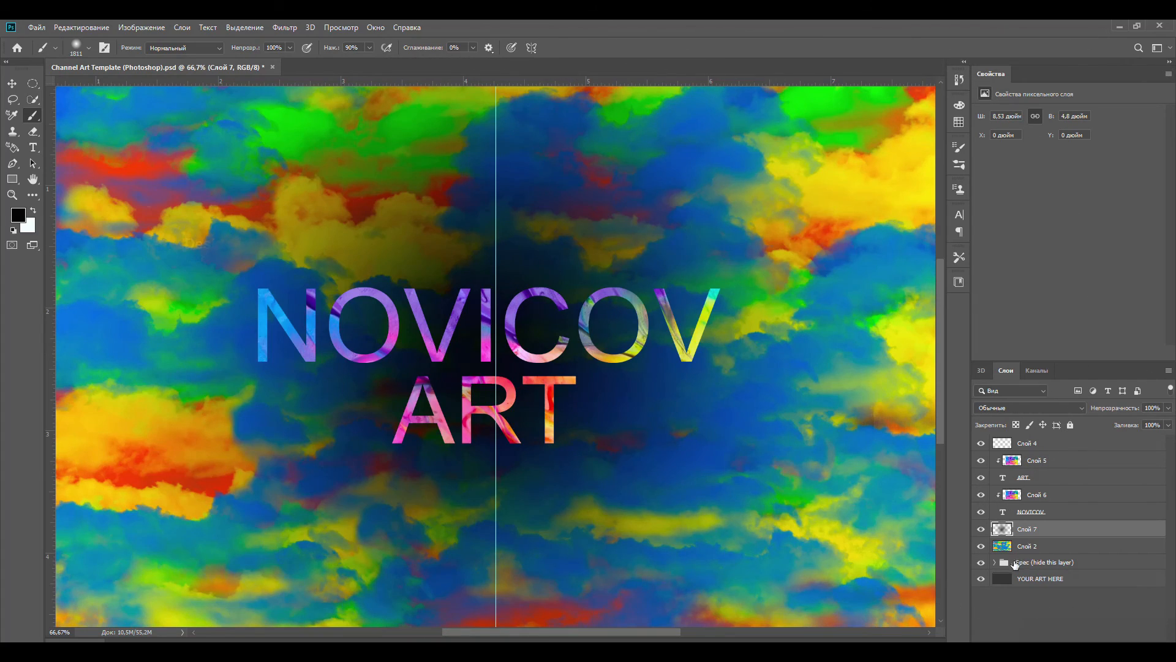
key("ctrl+minus")
key("ctrl+plus")
left_click(1051, 582)
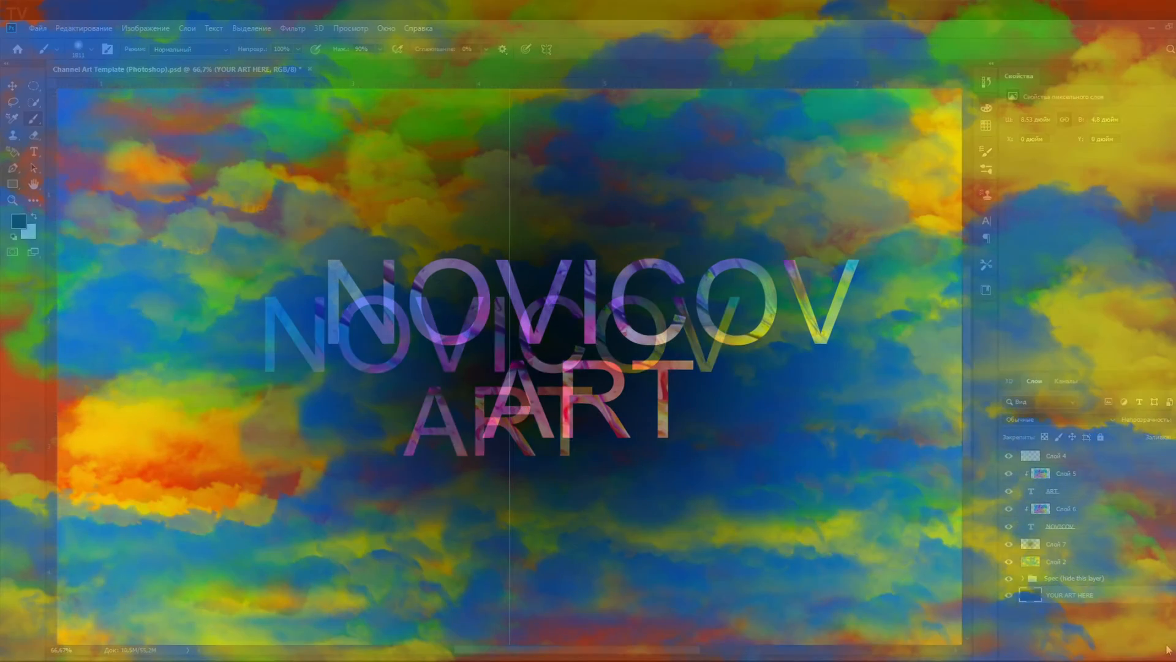